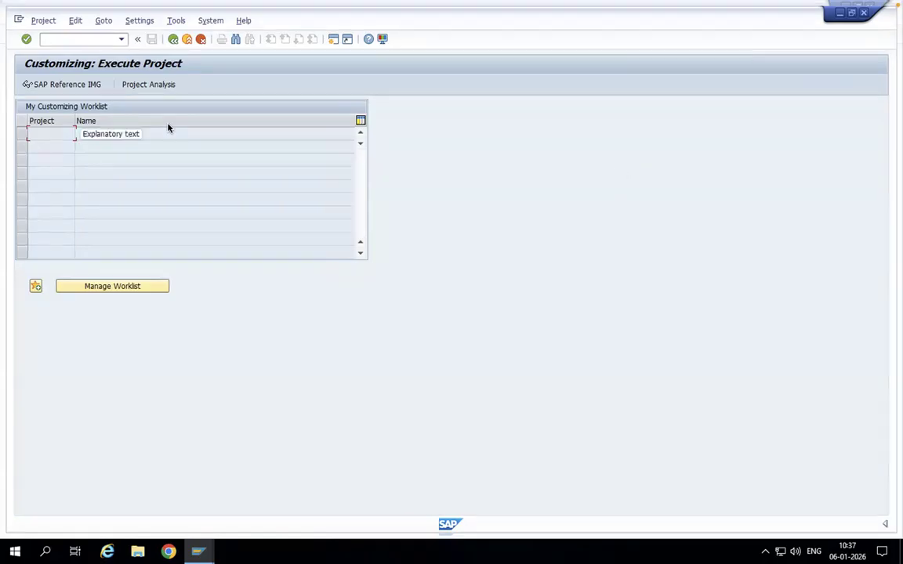
- Open the Copy, Delete, and Check Shipping Point activity in the reference IMG under Enterprise Structure, Definition, Logistics Execution
{"action": "left_click", "coordinate": [66, 85]}
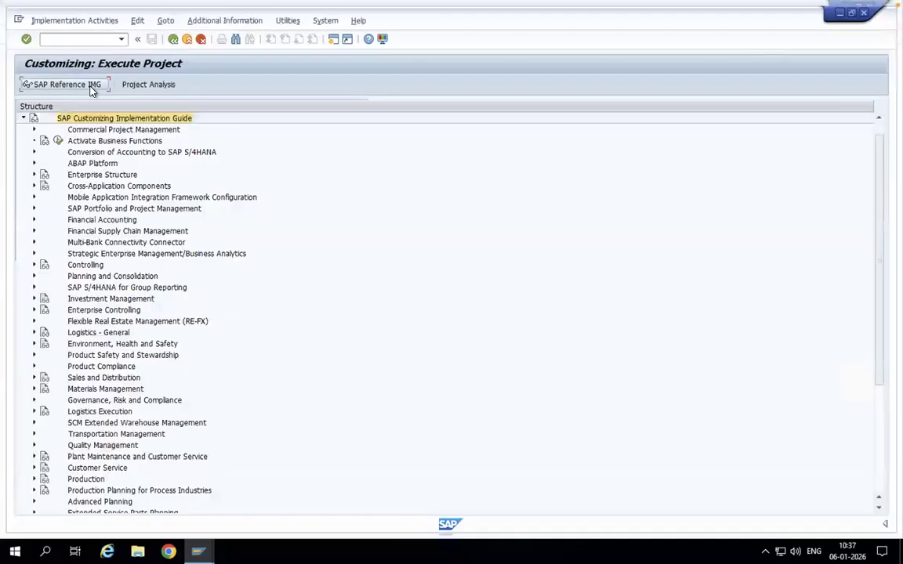
{"action": "left_click", "coordinate": [34, 175]}
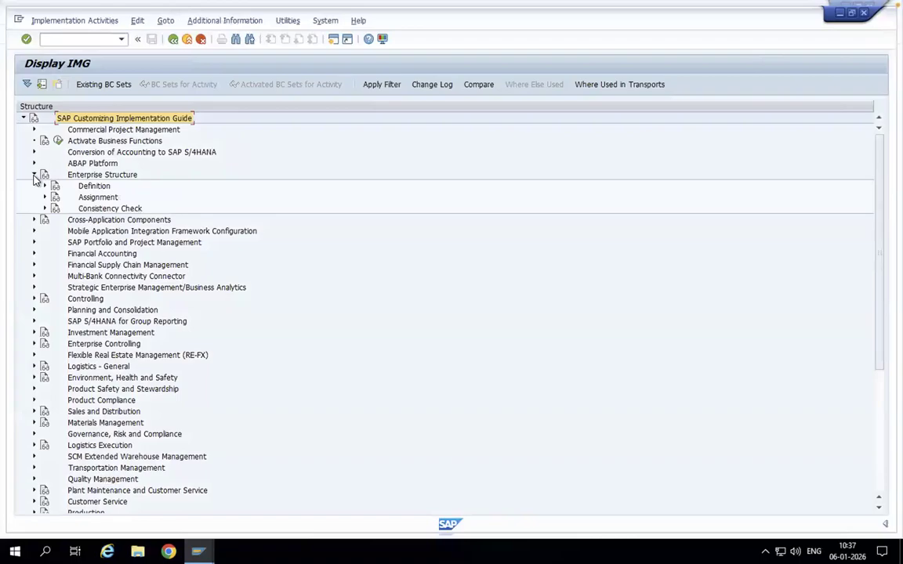
{"action": "left_click", "coordinate": [45, 186]}
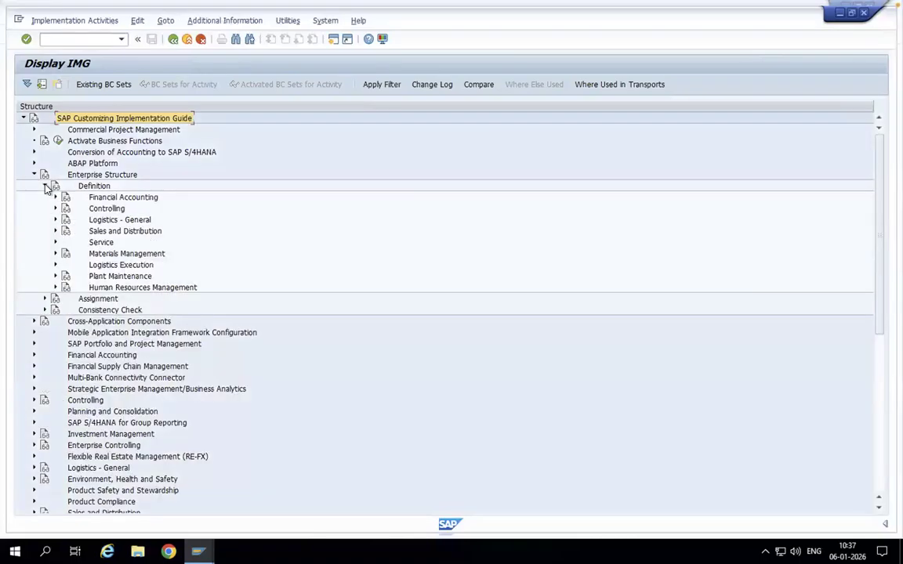
{"action": "left_click", "coordinate": [56, 265]}
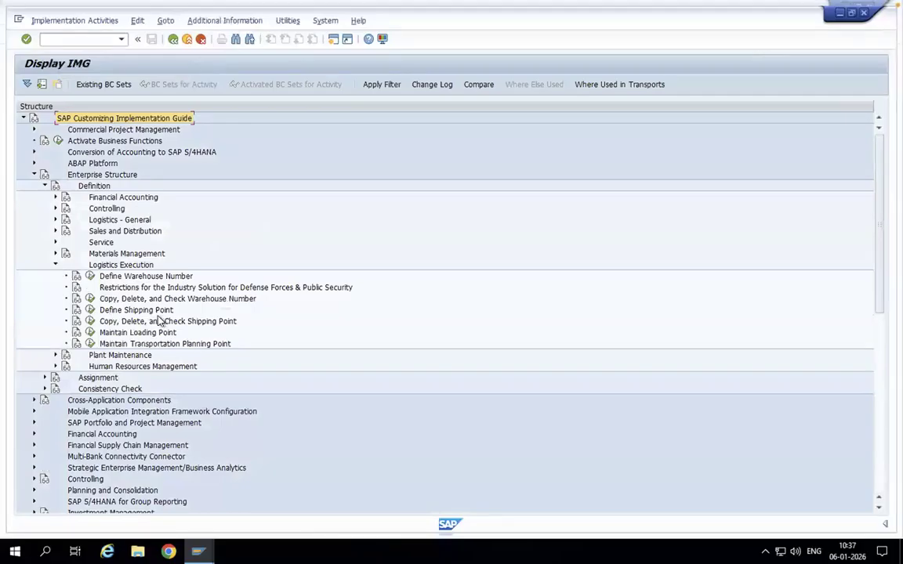
{"action": "left_click", "coordinate": [90, 321]}
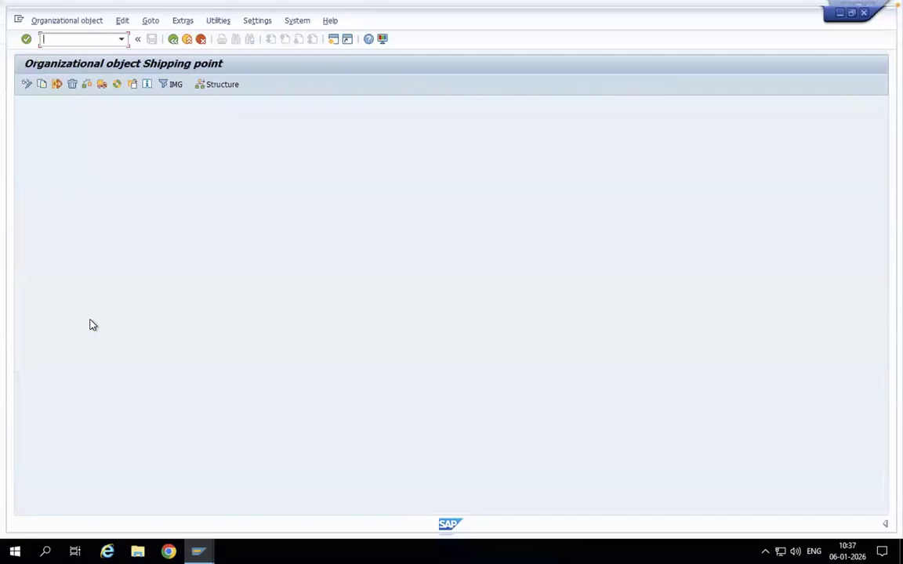
- Copy shipping point 1710 to new shipping point ZZZZ, agreeing to transport number ranges, and return to the IMG structure
{"action": "left_click", "coordinate": [42, 85]}
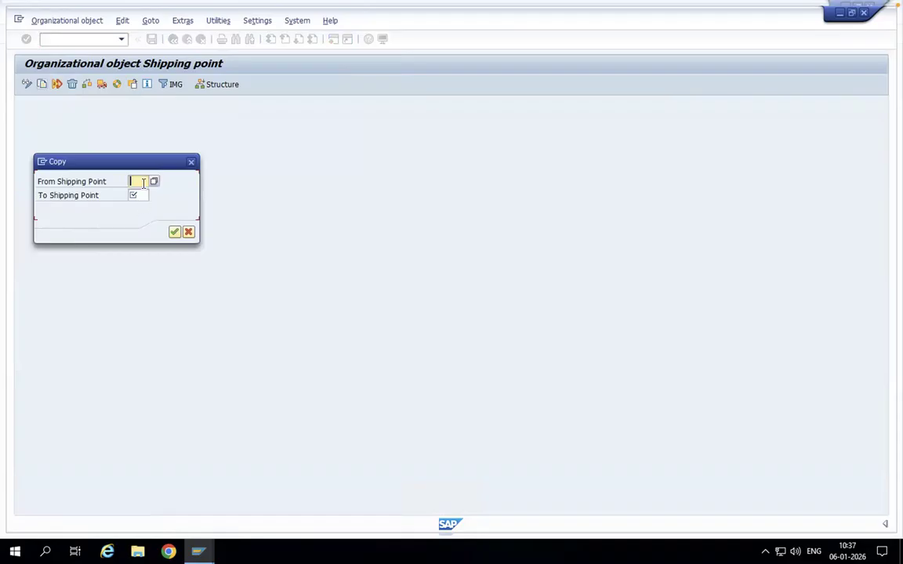
{"action": "left_click", "coordinate": [153, 182]}
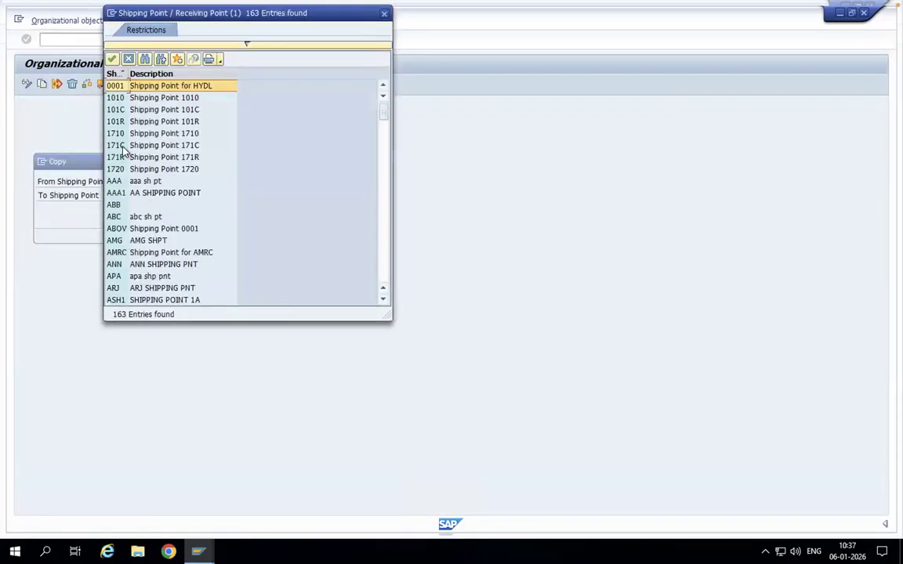
{"action": "double_click", "coordinate": [119, 134]}
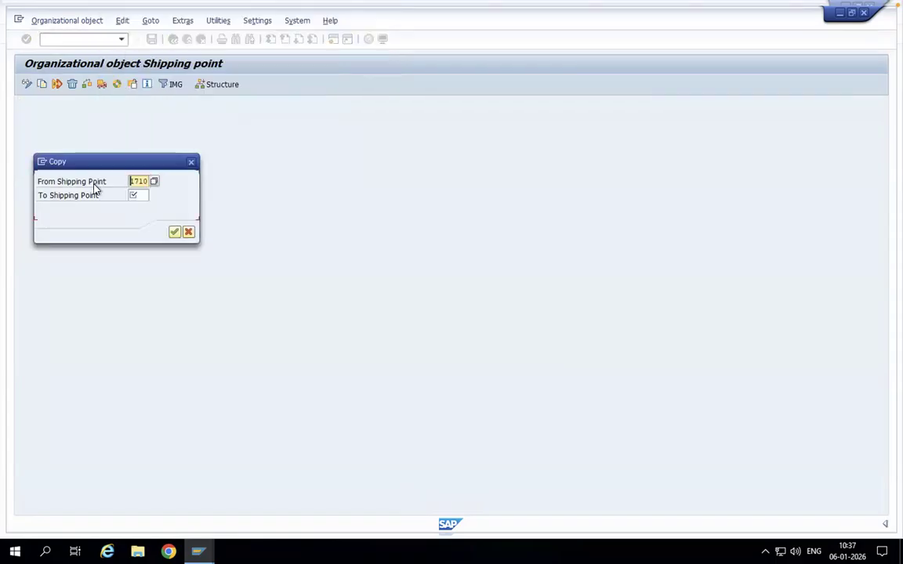
{"action": "left_click", "coordinate": [141, 195]}
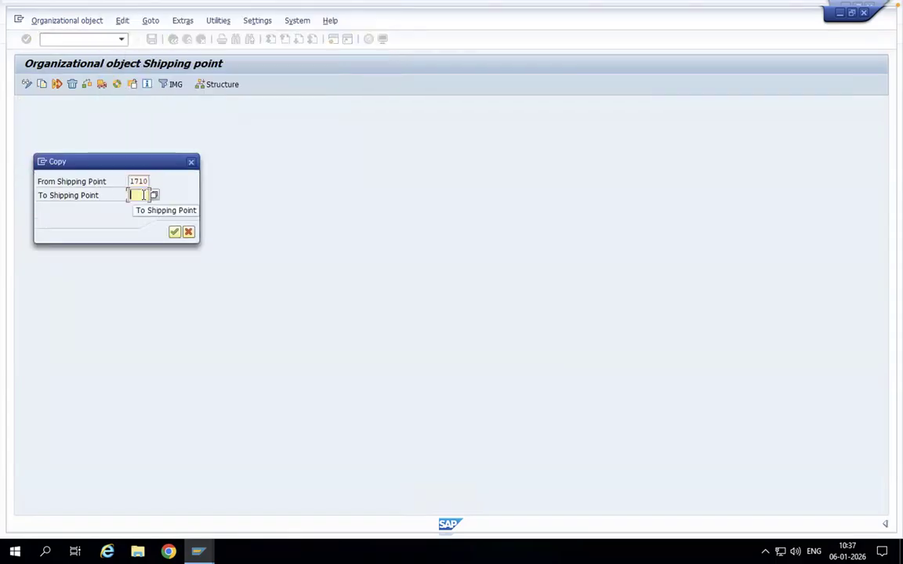
{"action": "type", "text": "zzzz"}
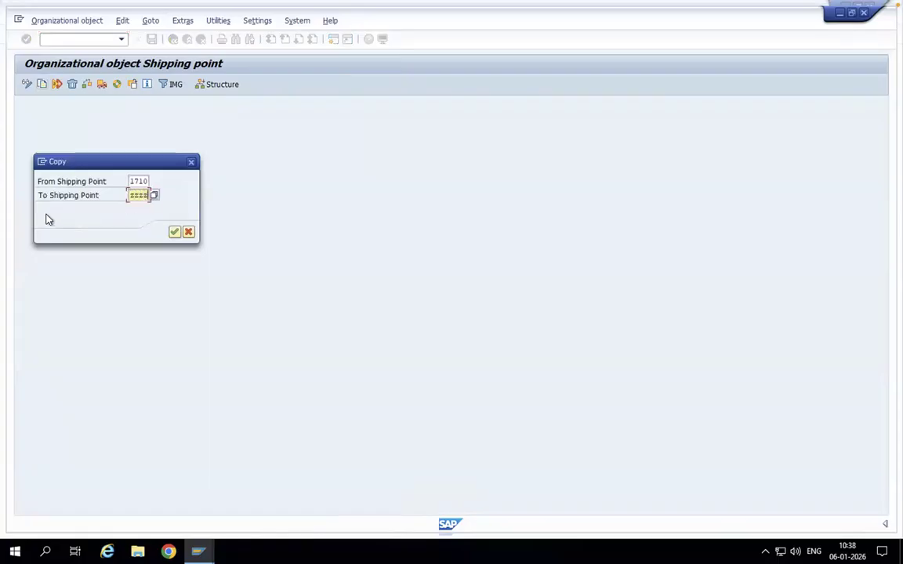
{"action": "left_click", "coordinate": [174, 232]}
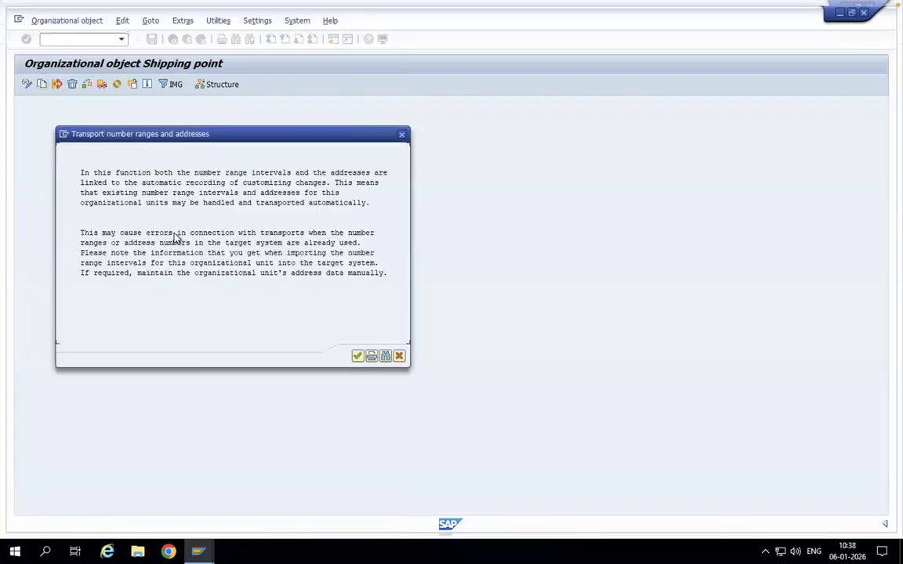
{"action": "left_click", "coordinate": [357, 356]}
{"action": "left_click", "coordinate": [191, 251]}
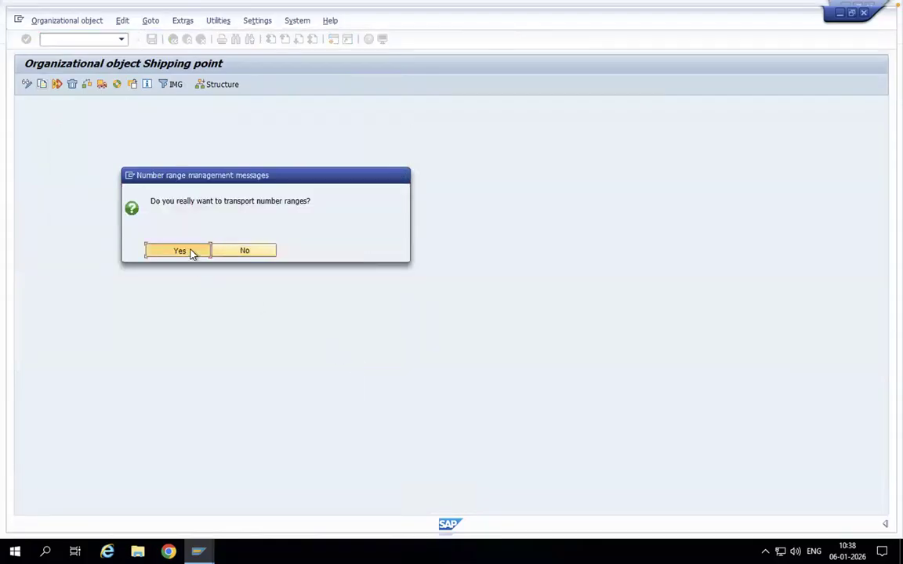
{"action": "left_click", "coordinate": [191, 205]}
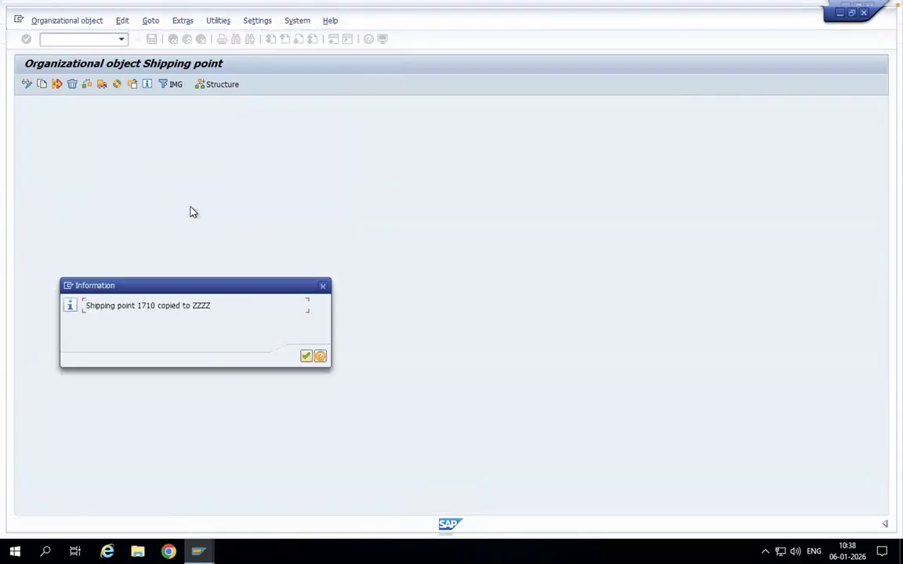
{"action": "left_click", "coordinate": [306, 355]}
{"action": "left_click", "coordinate": [173, 39]}
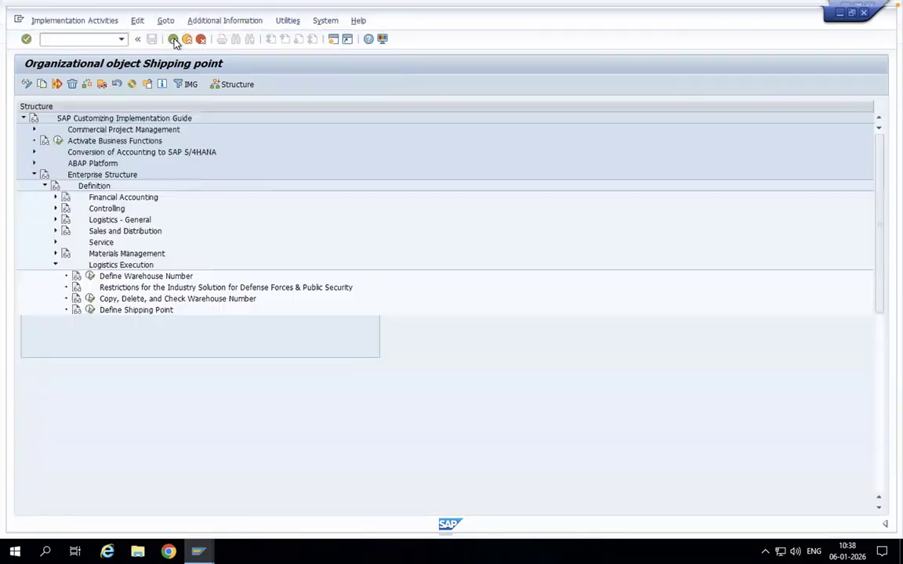
- Open the Define Shipping Point activity and position the shipping points list at entry ZZZZ
{"action": "left_click", "coordinate": [91, 310]}
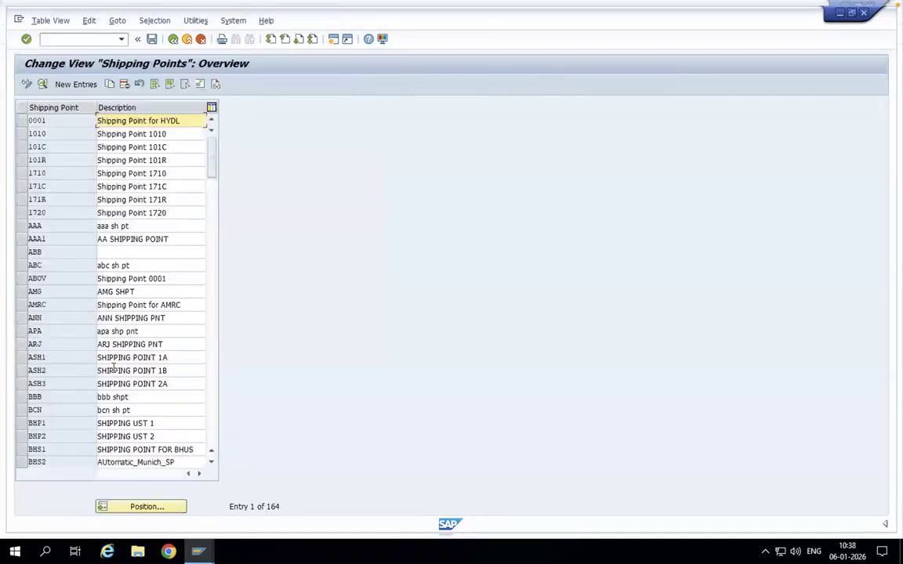
{"action": "left_click", "coordinate": [141, 507]}
{"action": "type", "text": "ZZZZ"}
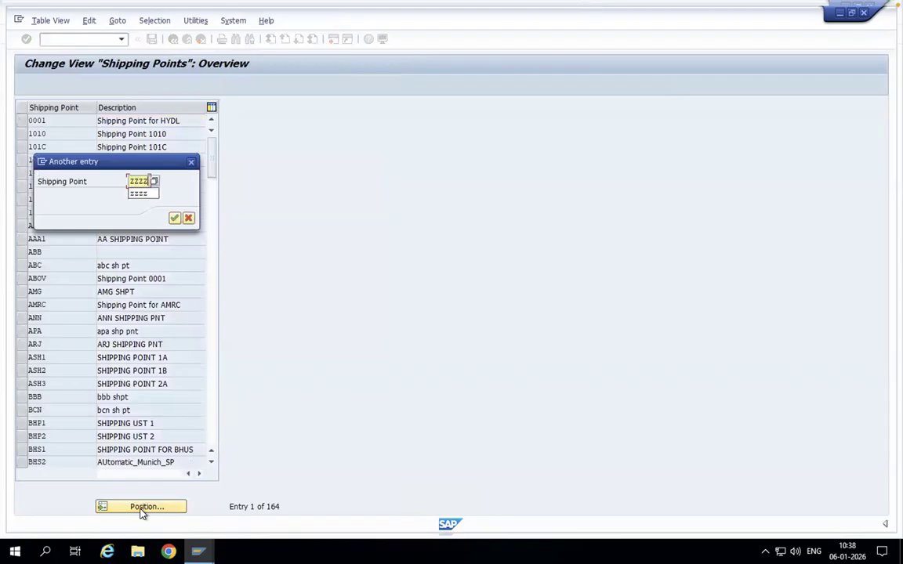
{"action": "key", "text": "Return"}
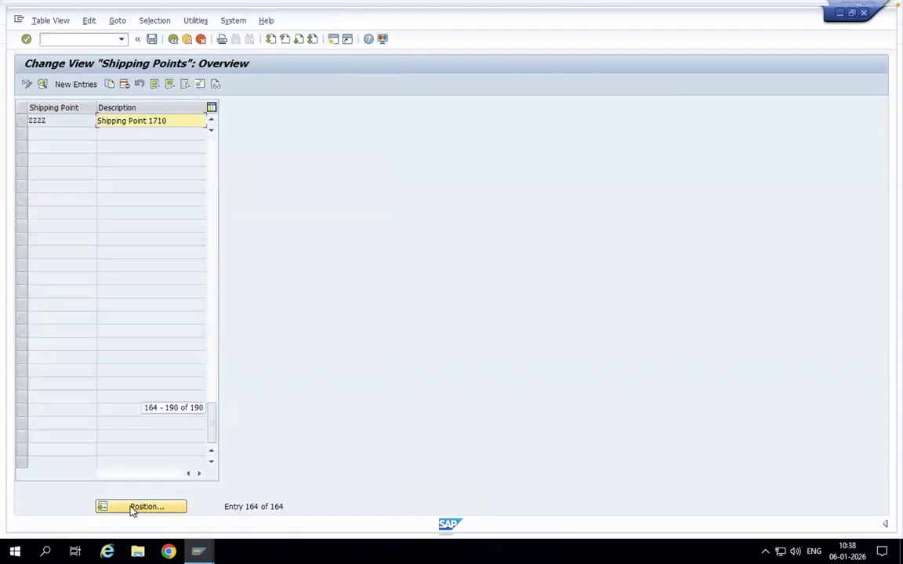
- Change the description of shipping point ZZZZ to "New Shipping Point"
{"action": "left_click_drag", "start_coordinate": [172, 121], "coordinate": [87, 120]}
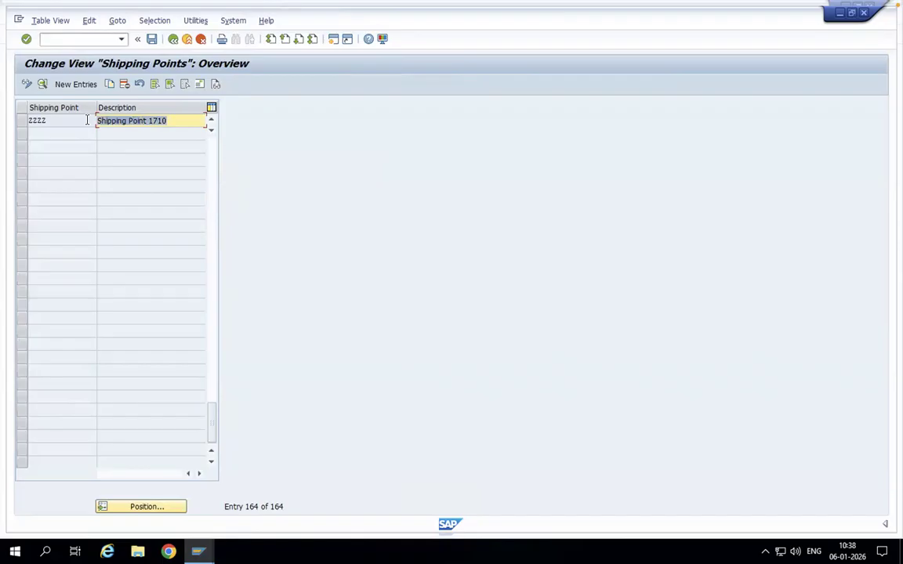
{"action": "type", "text": "nE"}
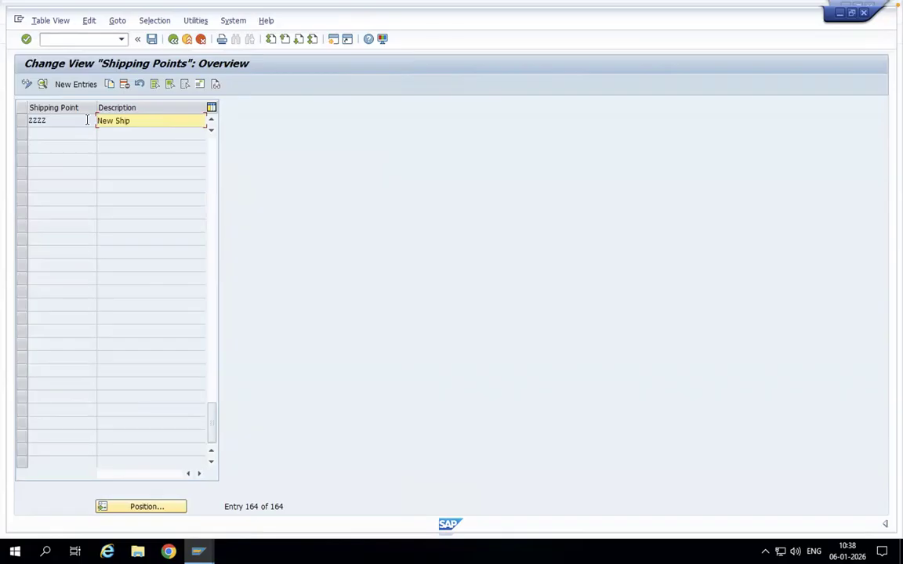
{"action": "type", "text": "w Shipping Point"}
- Open the details of shipping point ZZZZ and review its departure zone, message language and number of messages
{"action": "left_click", "coordinate": [22, 121]}
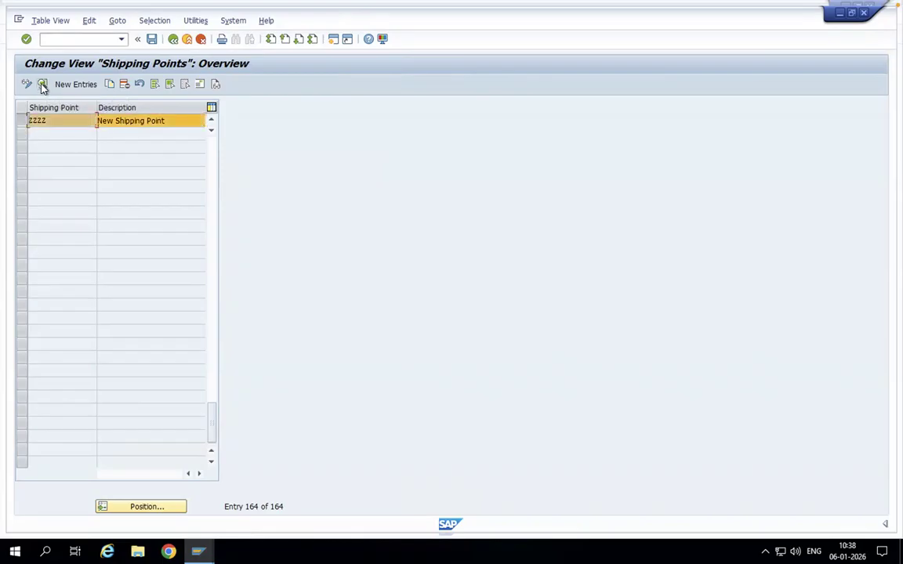
{"action": "left_click", "coordinate": [43, 84]}
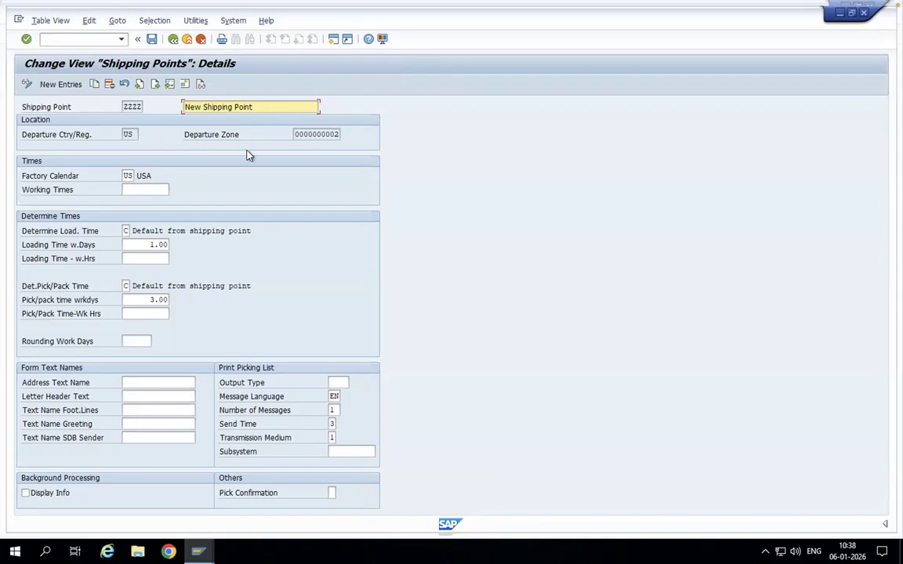
{"action": "left_click_drag", "start_coordinate": [298, 135], "coordinate": [344, 135]}
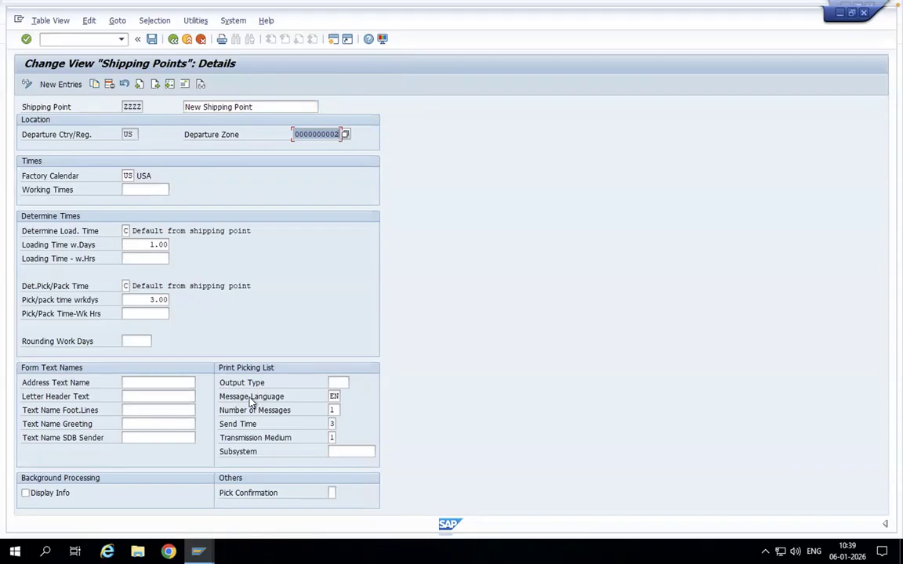
{"action": "left_click", "coordinate": [333, 397]}
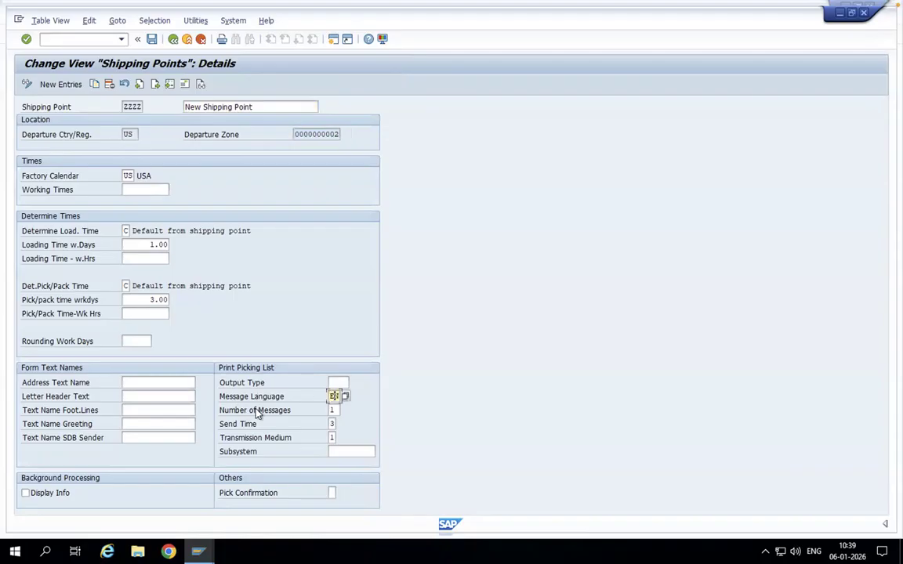
{"action": "left_click", "coordinate": [334, 410]}
- Save the changes to shipping point ZZZZ and return to the IMG structure
{"action": "left_click", "coordinate": [151, 39]}
{"action": "left_click", "coordinate": [189, 204]}
{"action": "left_click", "coordinate": [173, 40]}
{"action": "left_click", "coordinate": [173, 40]}
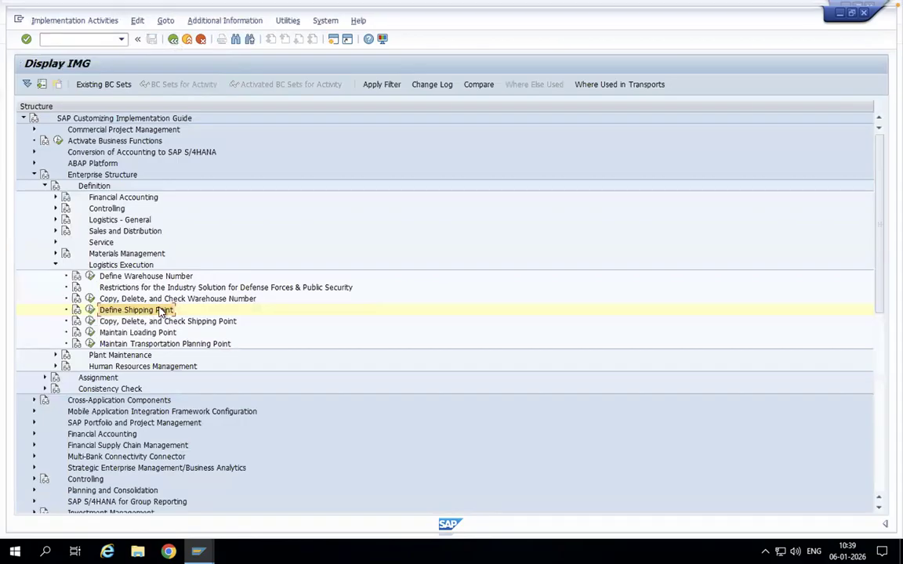
- Collapse the Definition branch and open the Assign shipping point to plant activity under Assignment, Logistics Execution
{"action": "left_click", "coordinate": [56, 265]}
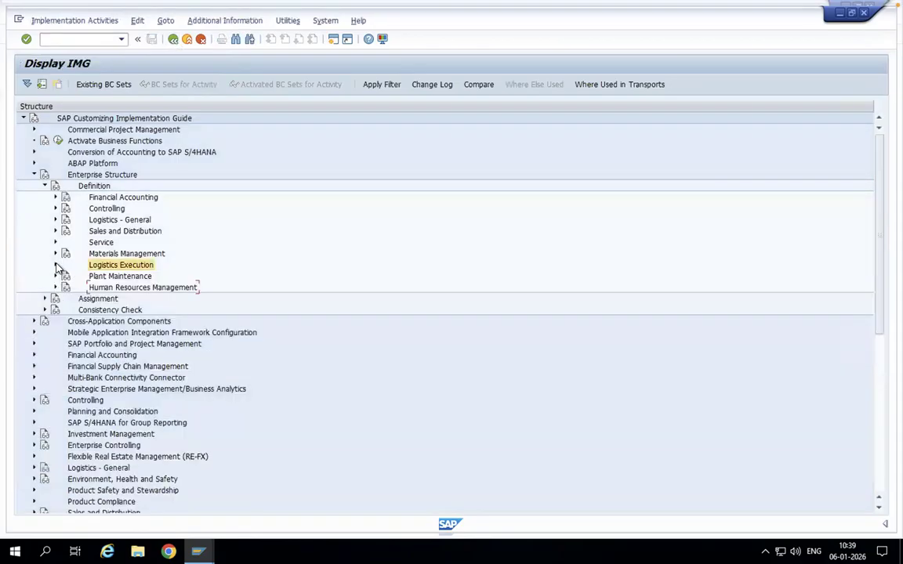
{"action": "left_click", "coordinate": [45, 186]}
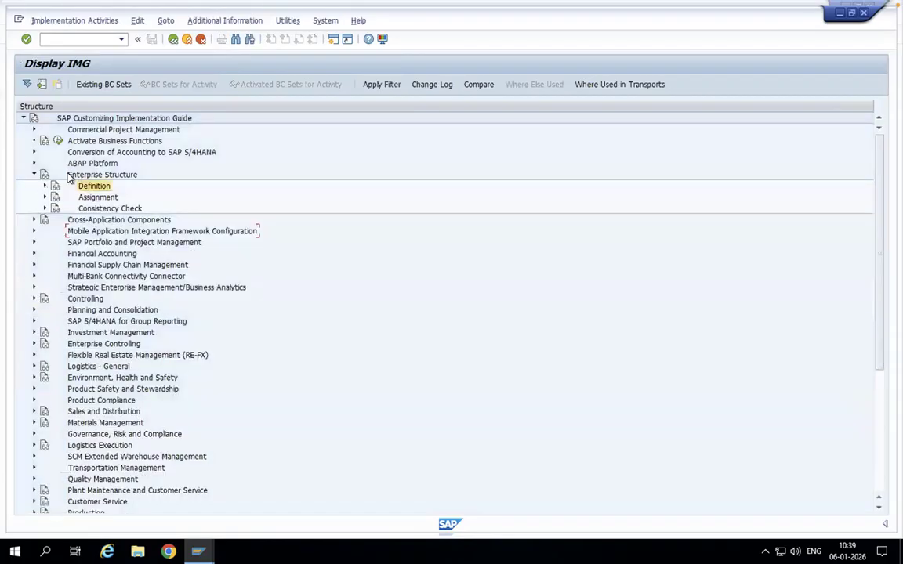
{"action": "left_click", "coordinate": [44, 197]}
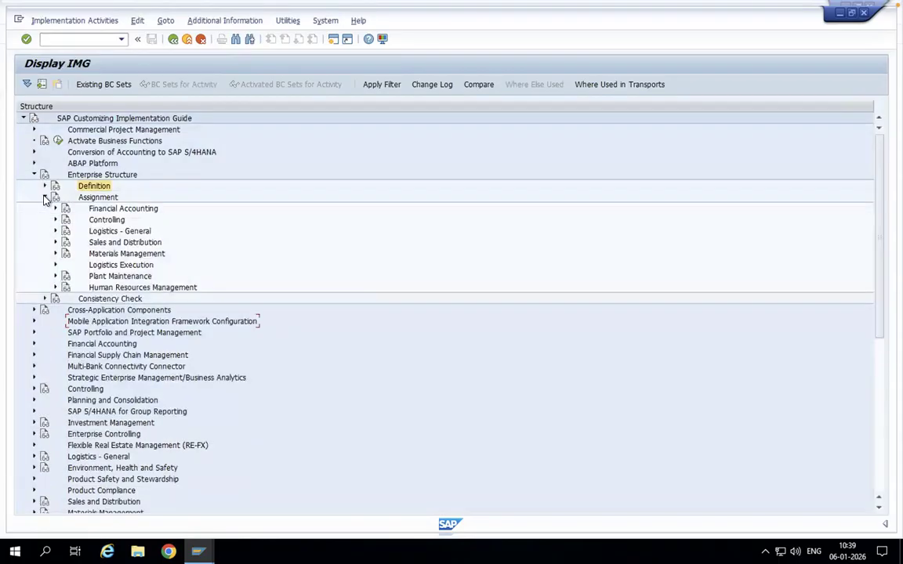
{"action": "left_click", "coordinate": [56, 266]}
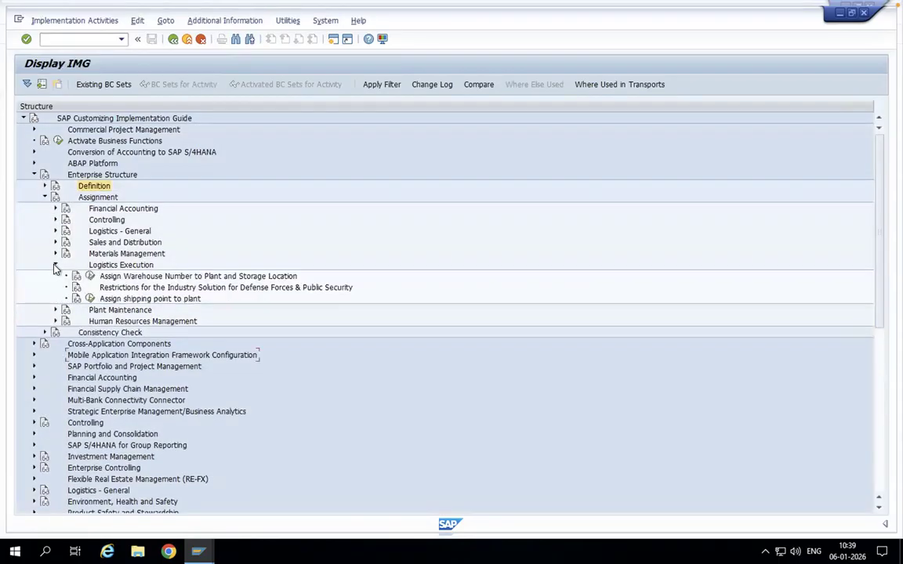
{"action": "left_click", "coordinate": [90, 300]}
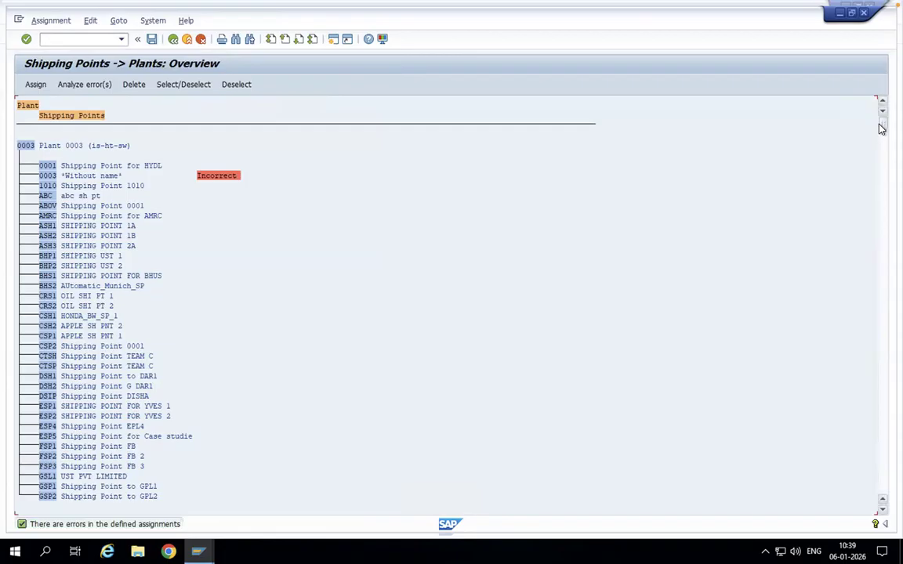
- Assign shipping point ZZZZ to plant BCN and check the new entry under that plant
{"action": "left_click_drag", "start_coordinate": [881, 128], "coordinate": [881, 165]}
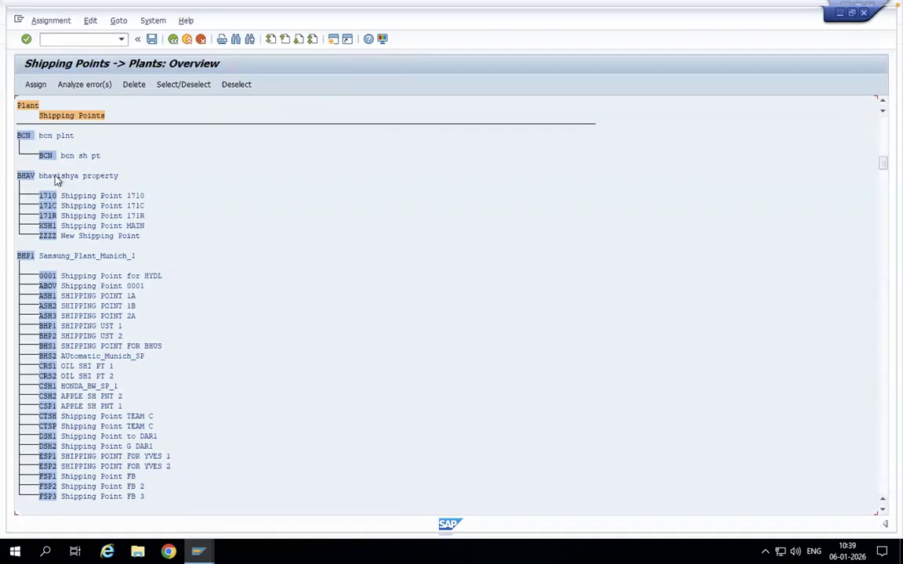
{"action": "left_click", "coordinate": [23, 138]}
{"action": "left_click", "coordinate": [35, 85]}
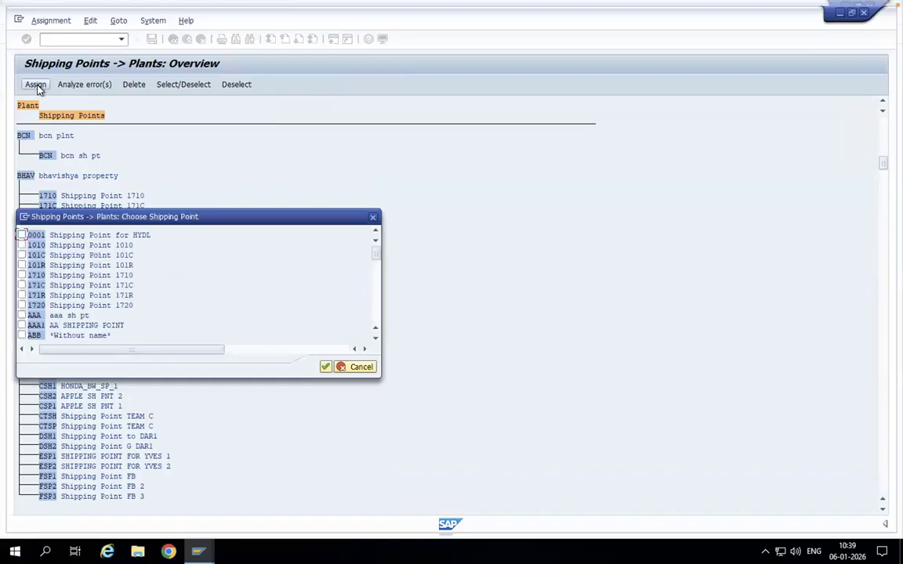
{"action": "left_click", "coordinate": [376, 338]}
{"action": "left_click", "coordinate": [376, 338]}
{"action": "left_click", "coordinate": [376, 337]}
{"action": "left_click", "coordinate": [375, 338]}
{"action": "left_click", "coordinate": [375, 337]}
{"action": "left_click", "coordinate": [375, 338]}
{"action": "left_click_drag", "start_coordinate": [378, 258], "coordinate": [376, 314]}
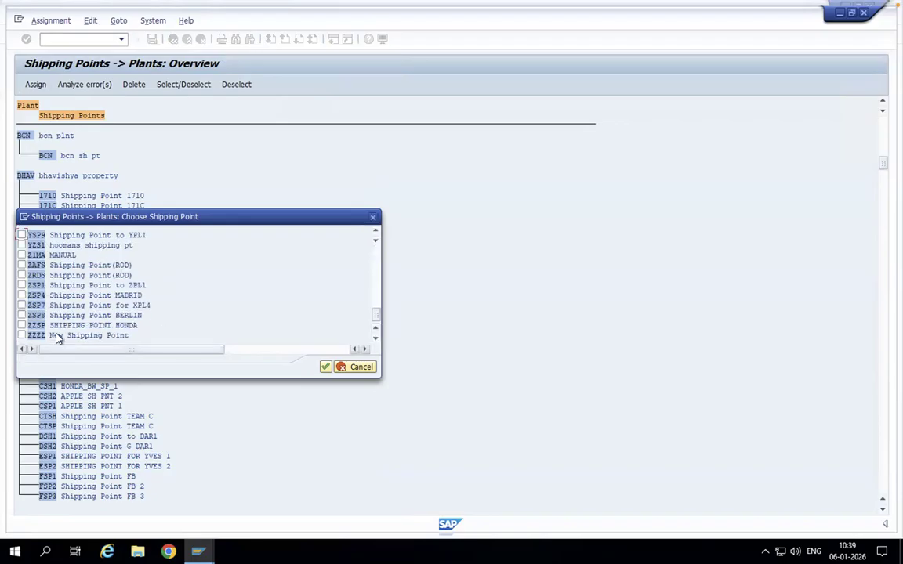
{"action": "left_click", "coordinate": [21, 335]}
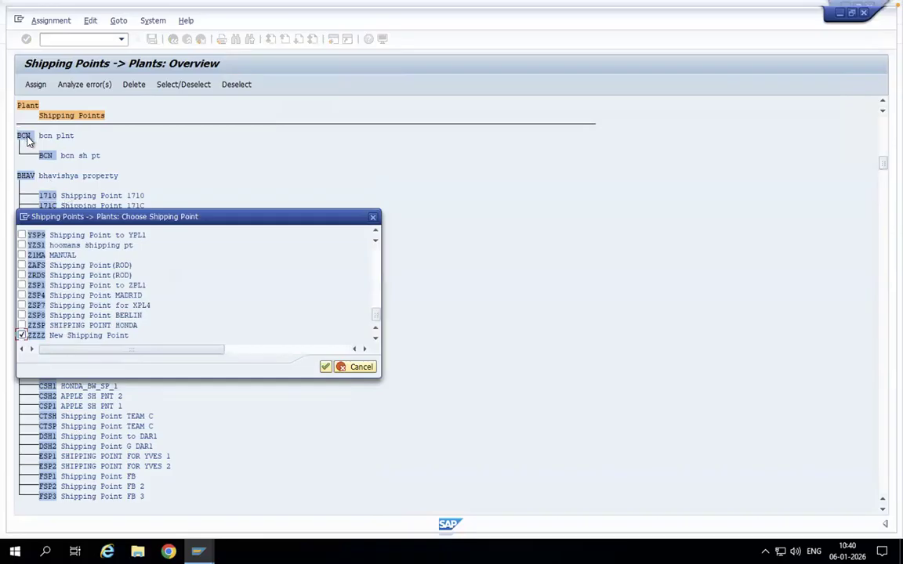
{"action": "left_click", "coordinate": [326, 366]}
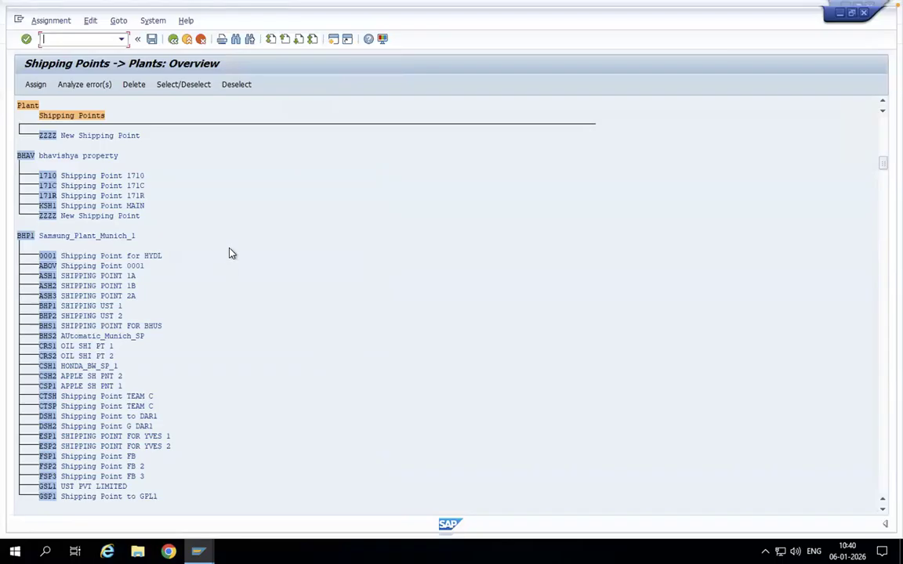
{"action": "left_click", "coordinate": [880, 103]}
{"action": "left_click", "coordinate": [881, 103]}
{"action": "left_click", "coordinate": [880, 103]}
{"action": "left_click", "coordinate": [880, 104]}
{"action": "left_click", "coordinate": [880, 103]}
{"action": "left_click", "coordinate": [881, 103]}
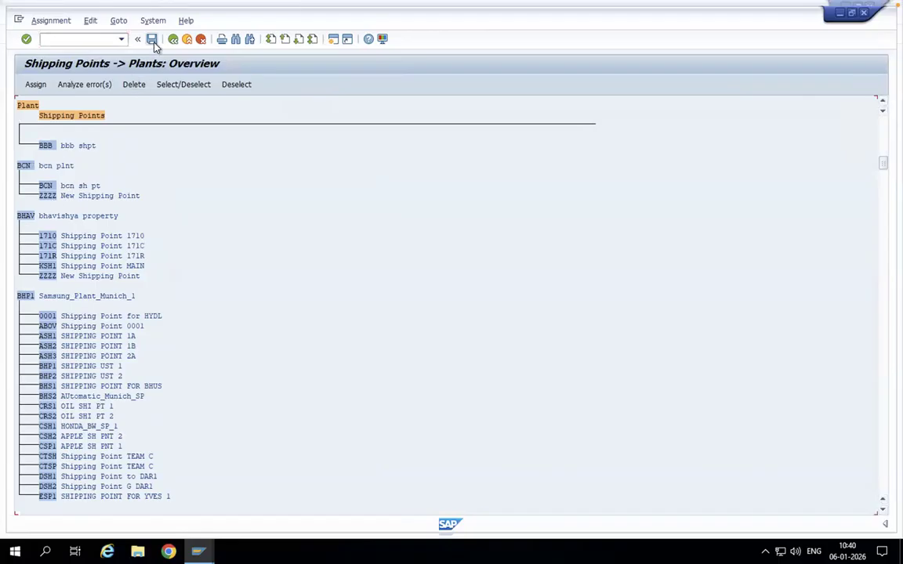
- Save the assignment of shipping point ZZZZ to plant BCN and return to the IMG structure
{"action": "left_click", "coordinate": [152, 39]}
{"action": "left_click", "coordinate": [189, 210]}
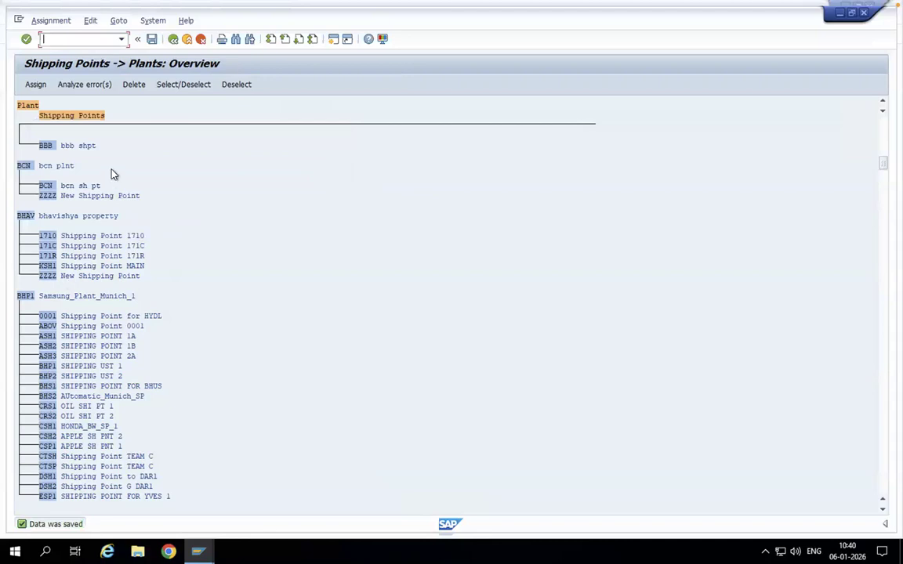
{"action": "left_click", "coordinate": [173, 39]}
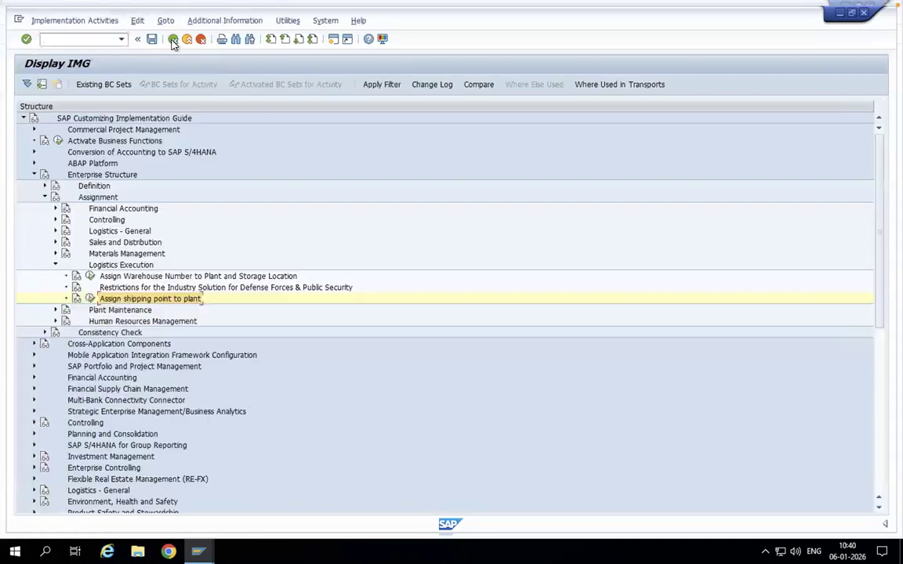
- Collapse Enterprise Structure and open Define Shipping Conditions under Logistics Execution, Shipping, Basic Shipping Functions, Shipping Point and Goods Receiving Point Determination
{"action": "left_click", "coordinate": [55, 266]}
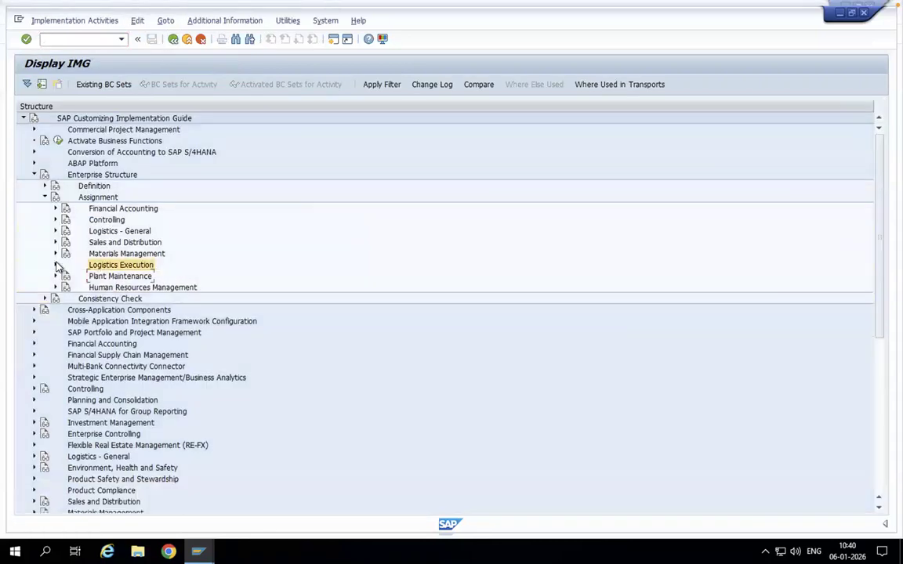
{"action": "left_click", "coordinate": [45, 197]}
{"action": "left_click", "coordinate": [34, 174]}
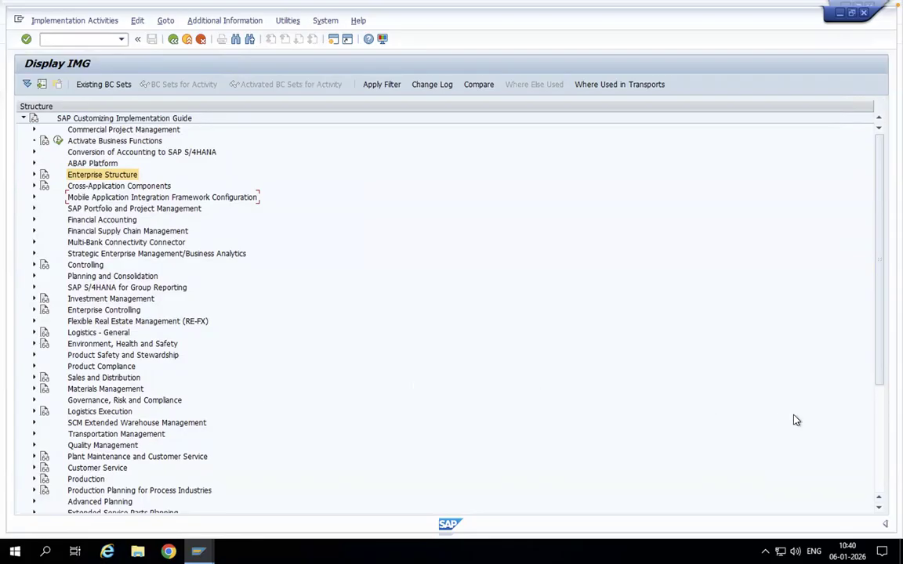
{"action": "left_click", "coordinate": [35, 413]}
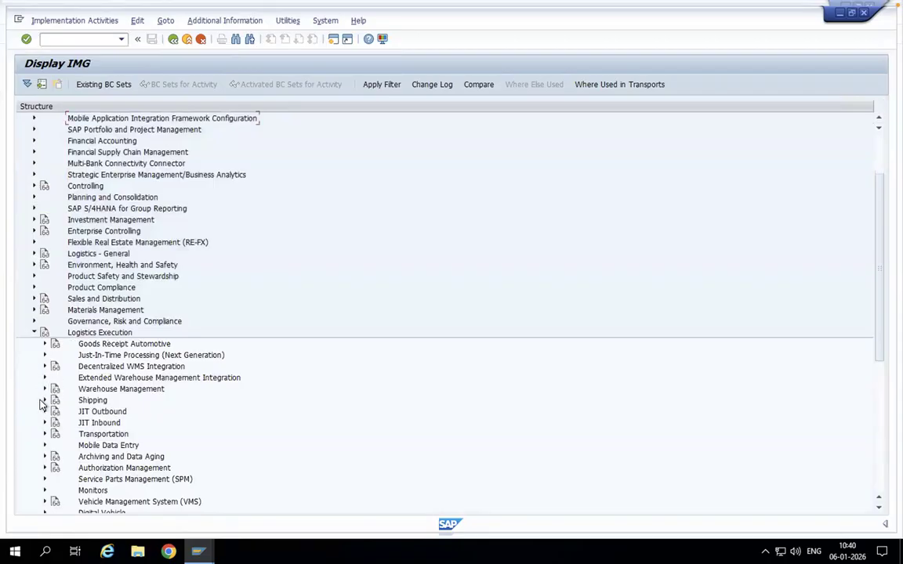
{"action": "left_click", "coordinate": [45, 400]}
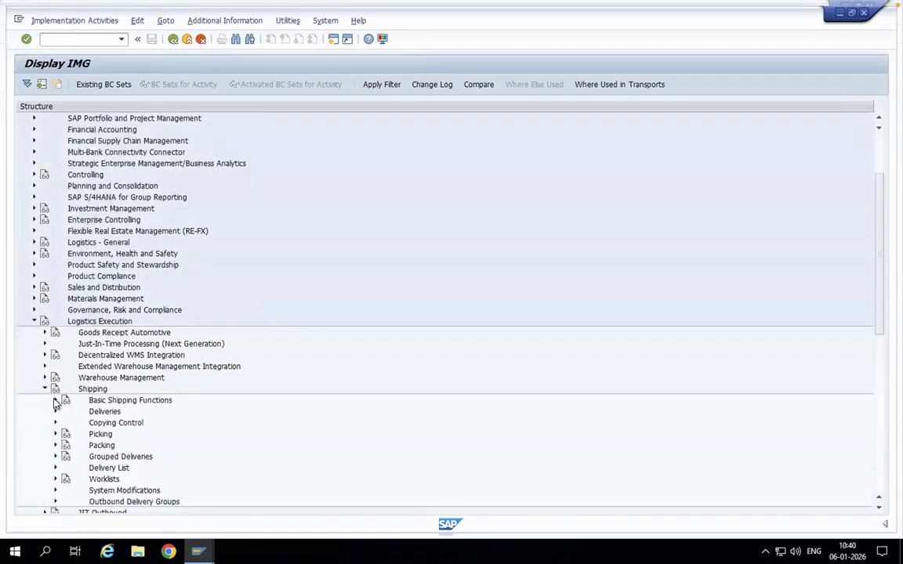
{"action": "left_click", "coordinate": [56, 401]}
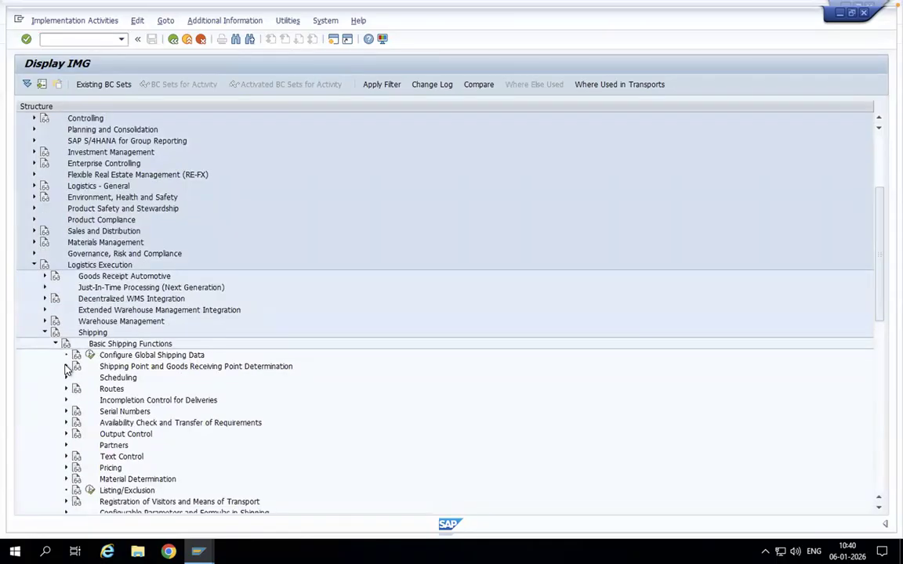
{"action": "left_click", "coordinate": [67, 367]}
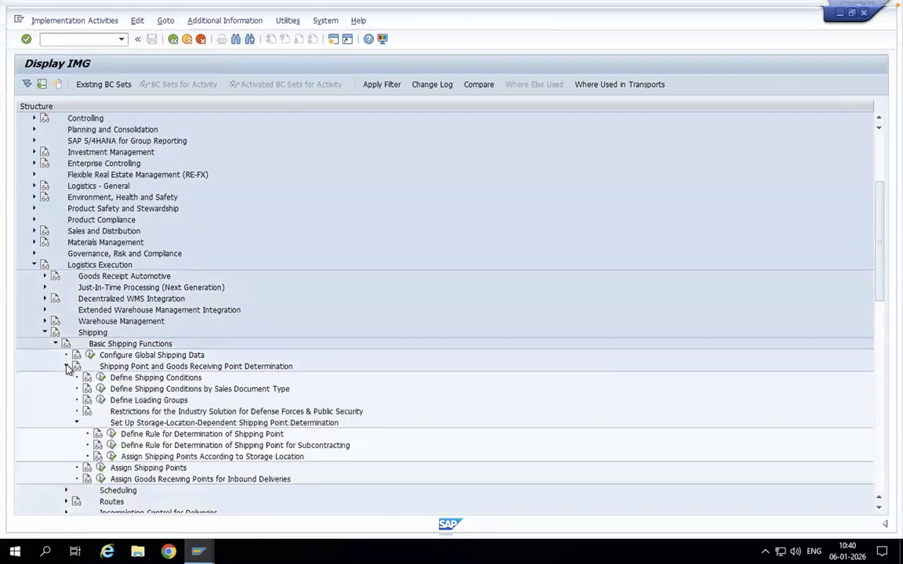
{"action": "left_click", "coordinate": [101, 378]}
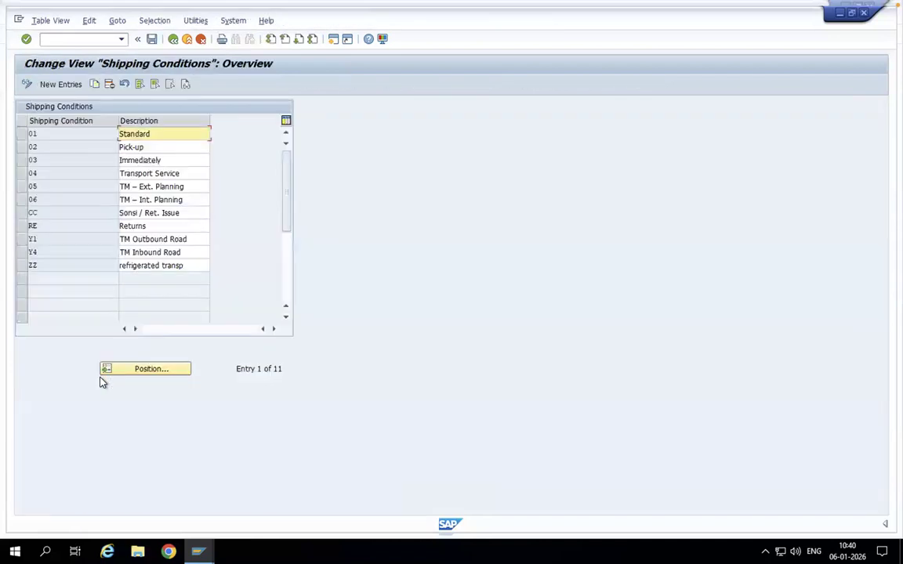
- View the blank new-entries table for shipping conditions and return to the overview without adding an entry
{"action": "left_click", "coordinate": [62, 85]}
{"action": "left_click", "coordinate": [173, 40]}
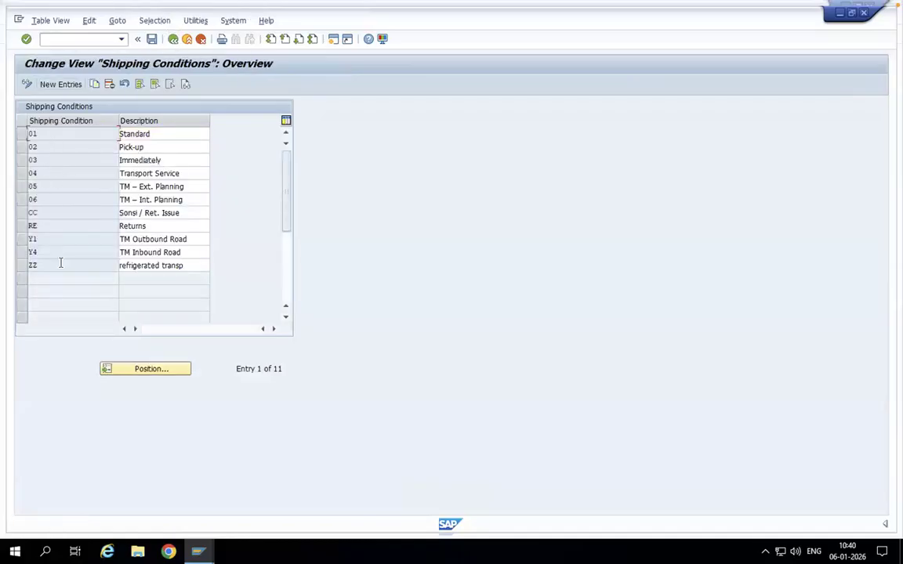
{"action": "left_click", "coordinate": [57, 83]}
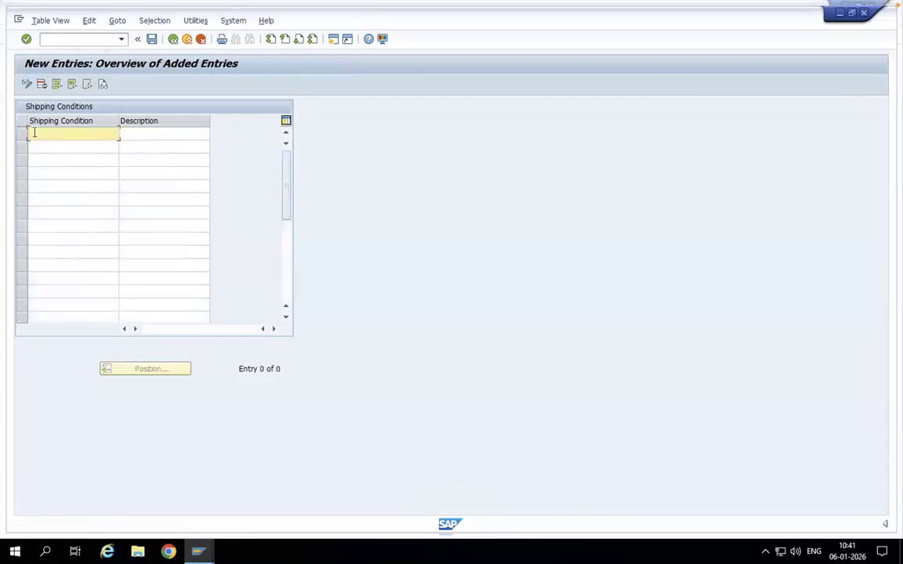
{"action": "left_click", "coordinate": [144, 135]}
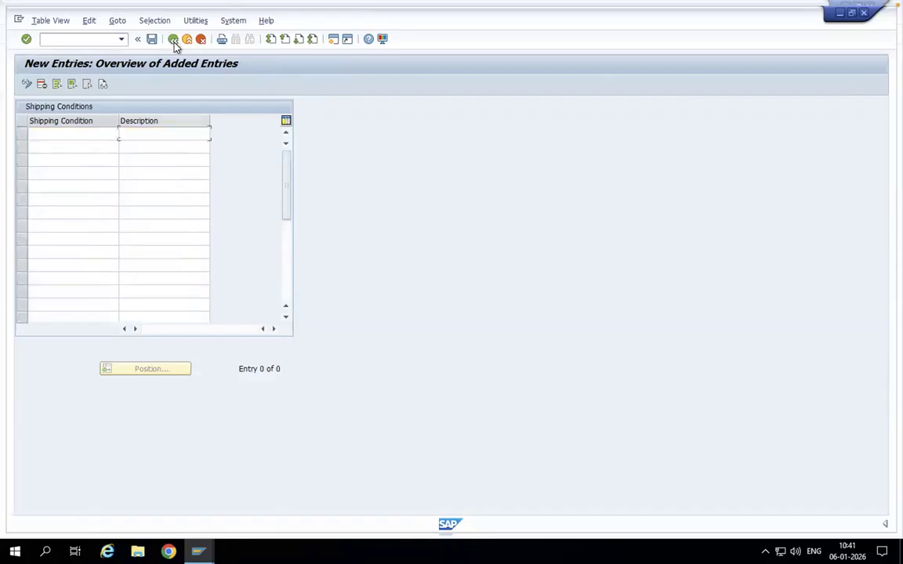
{"action": "left_click", "coordinate": [173, 40]}
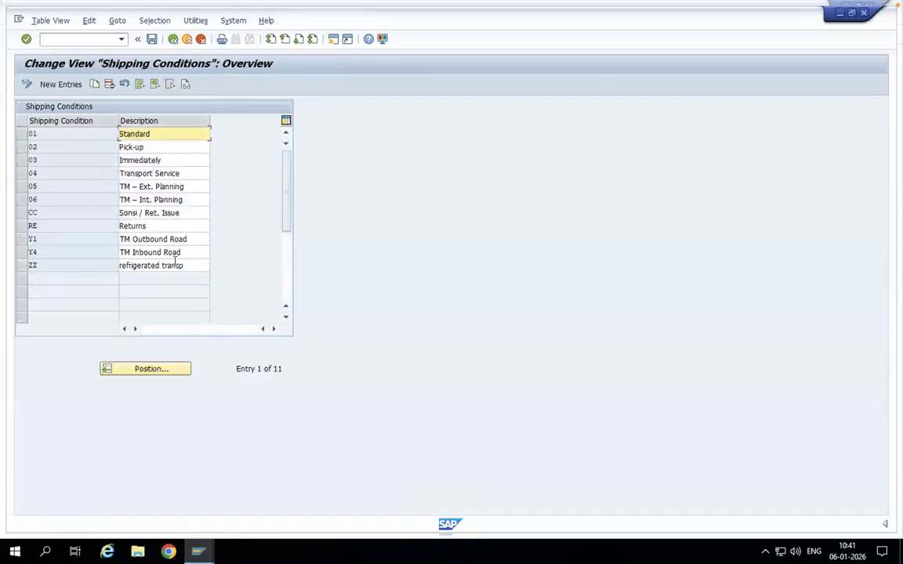
- Review the description of shipping condition ZZ, save the table and return to the IMG structure
{"action": "left_click_drag", "start_coordinate": [195, 265], "coordinate": [112, 265]}
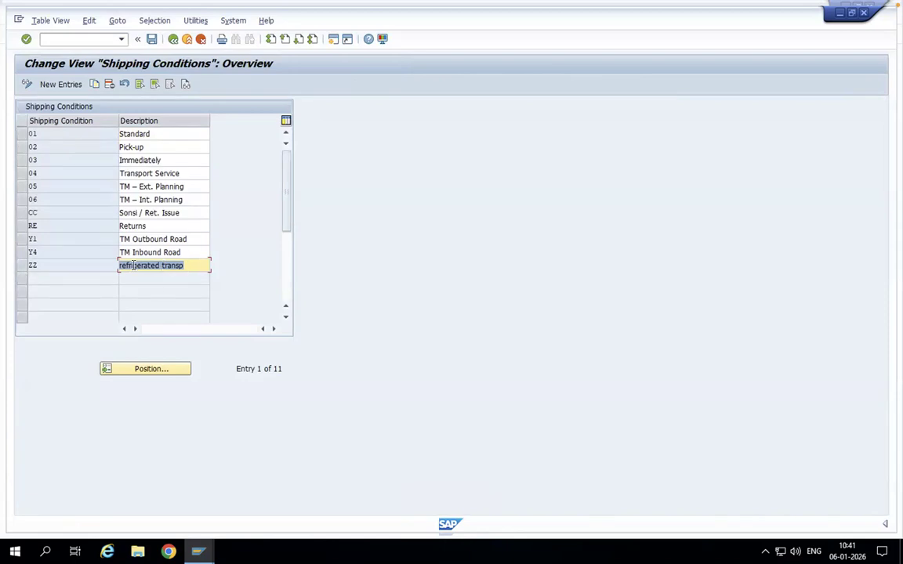
{"action": "left_click", "coordinate": [151, 38]}
{"action": "left_click", "coordinate": [174, 38]}
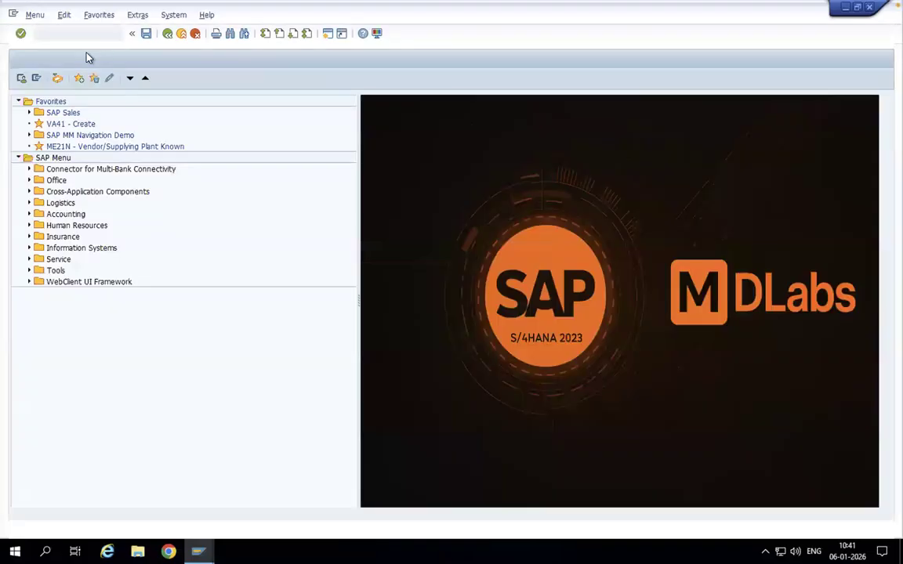
- Start transaction BP in a new session to maintain business partners
{"action": "left_click", "coordinate": [84, 35]}
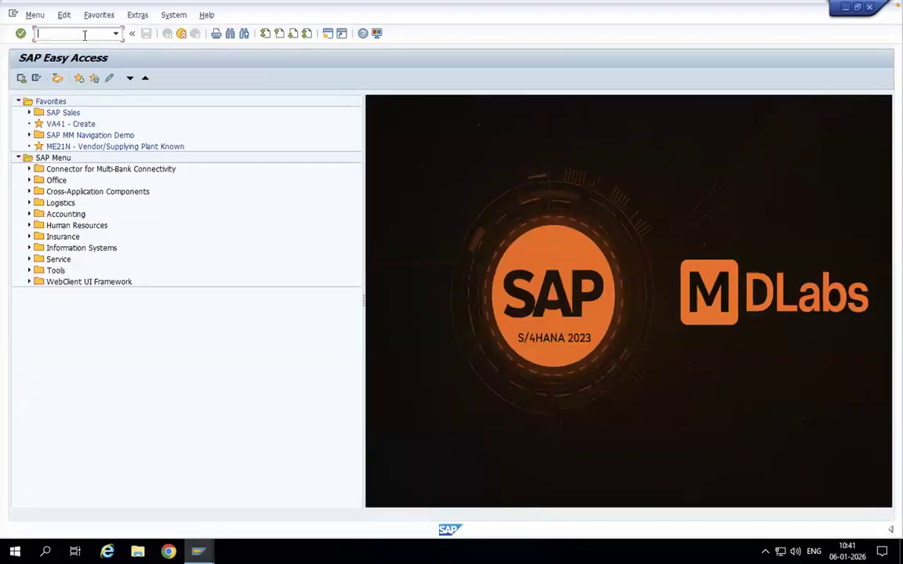
{"action": "type", "text": "bp"}
{"action": "key", "text": "Return"}
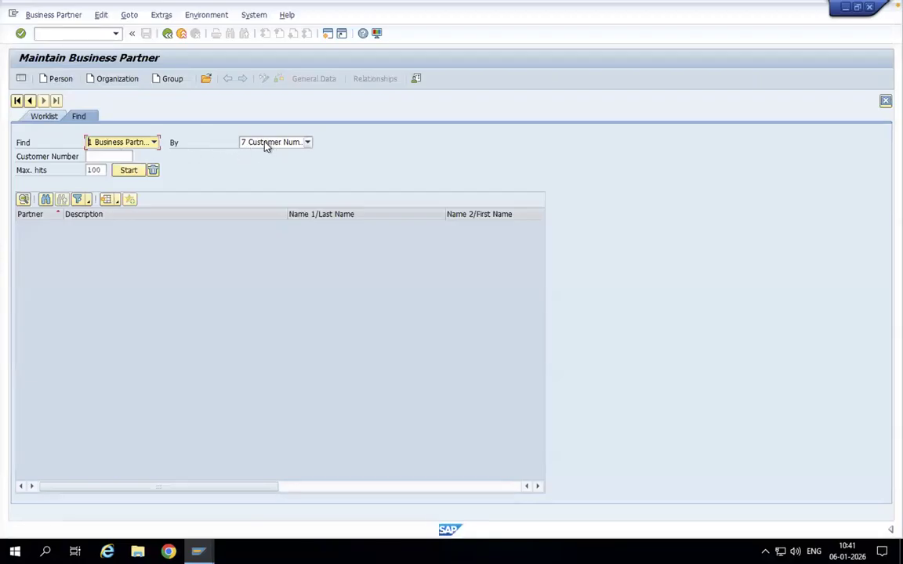
- Search for the business partner by its customer number and open the matching record
{"action": "left_click", "coordinate": [113, 155]}
{"action": "type", "text": "223"}
{"action": "key", "text": "Return"}
{"action": "double_click", "coordinate": [108, 226]}
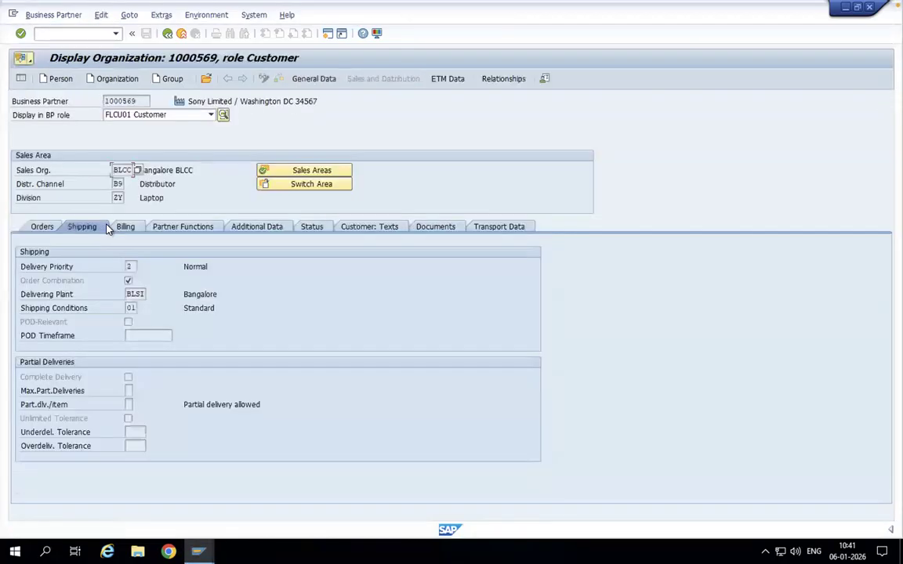
- Keep the partner in role FLCU01 Customer and examine the shipping conditions available in its shipping data
{"action": "left_click", "coordinate": [194, 115]}
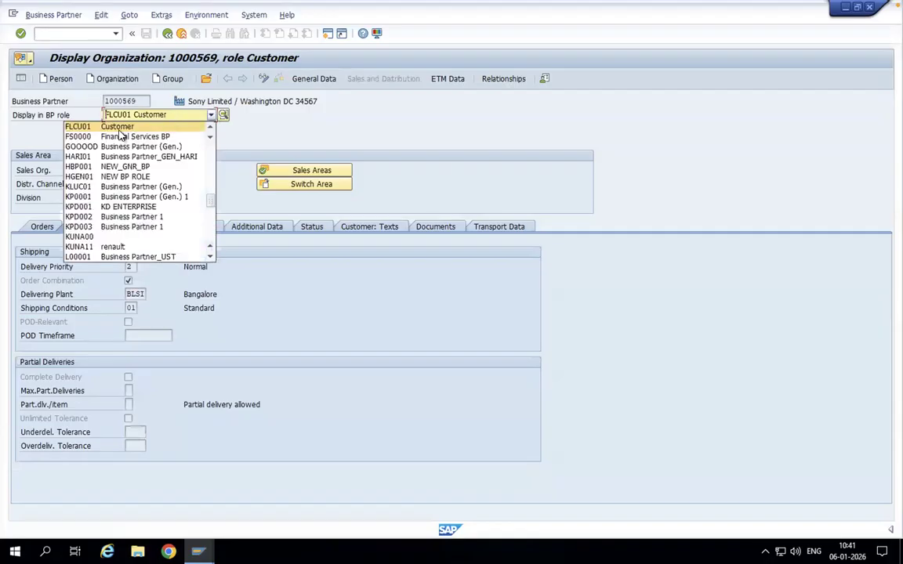
{"action": "left_click", "coordinate": [119, 129]}
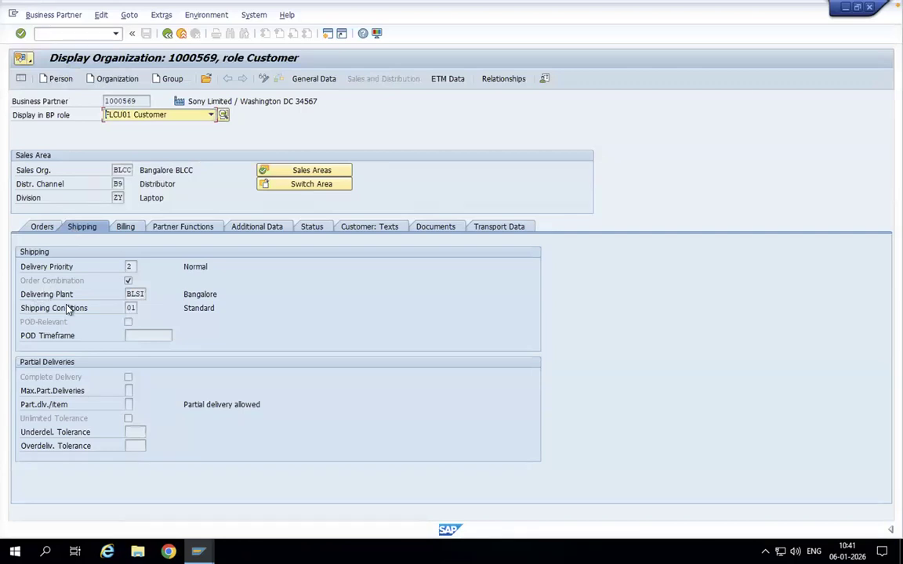
{"action": "left_click", "coordinate": [135, 308]}
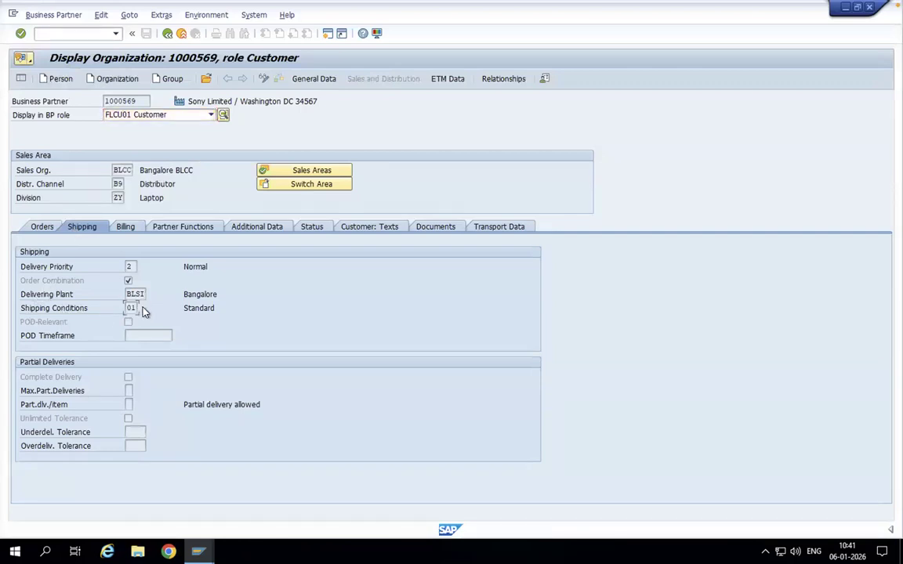
{"action": "left_click", "coordinate": [143, 309]}
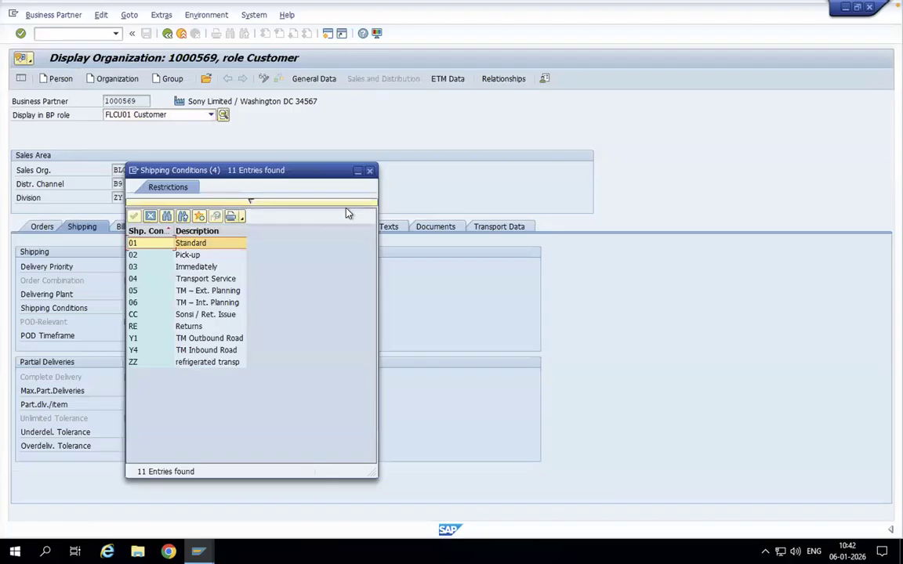
{"action": "left_click", "coordinate": [370, 171]}
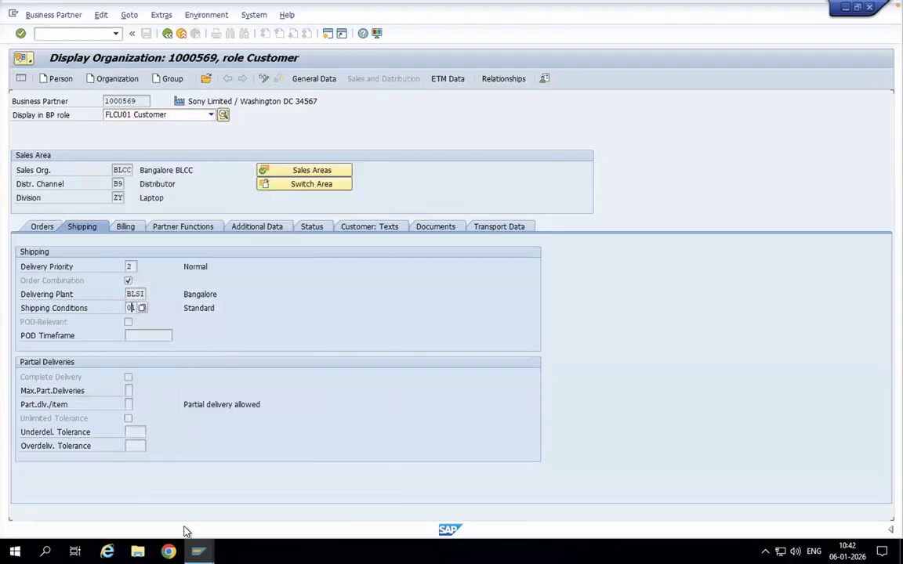
- Switch back to the IMG session and open Define Shipping Conditions by Sales Document Type
{"action": "left_click", "coordinate": [198, 551]}
{"action": "left_click", "coordinate": [176, 514]}
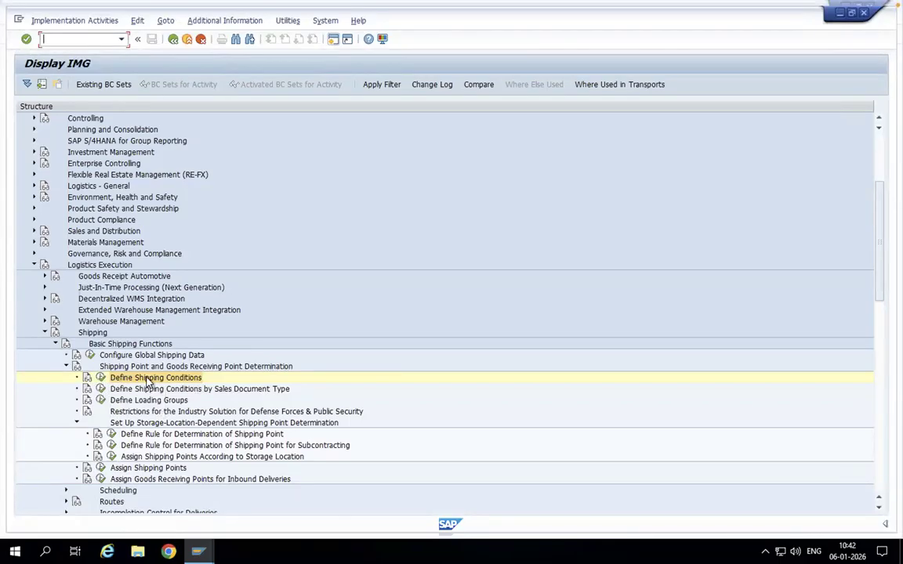
{"action": "left_click", "coordinate": [103, 391]}
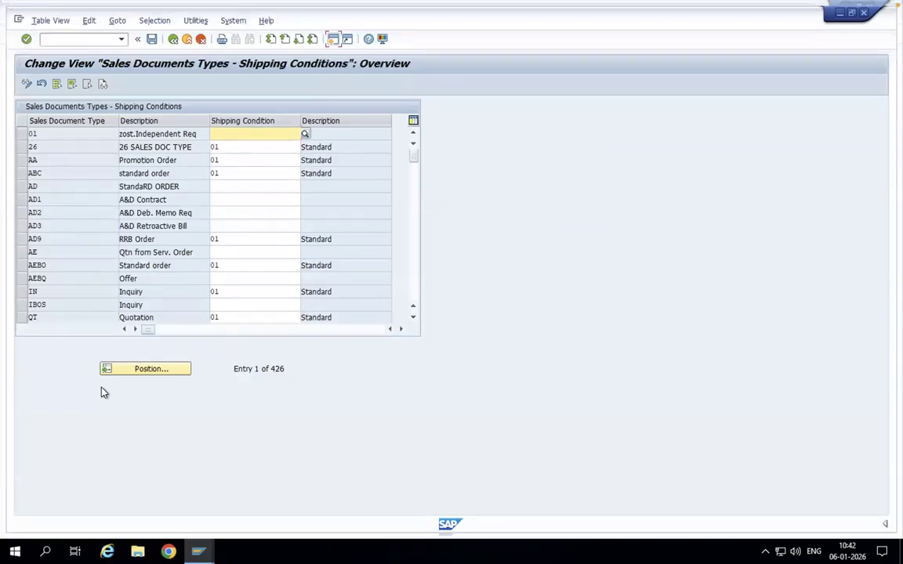
- Locate sales document type OR and set its shipping condition to ZZ, refrigerated transp
{"action": "left_click", "coordinate": [133, 370]}
{"action": "type", "text": "or"}
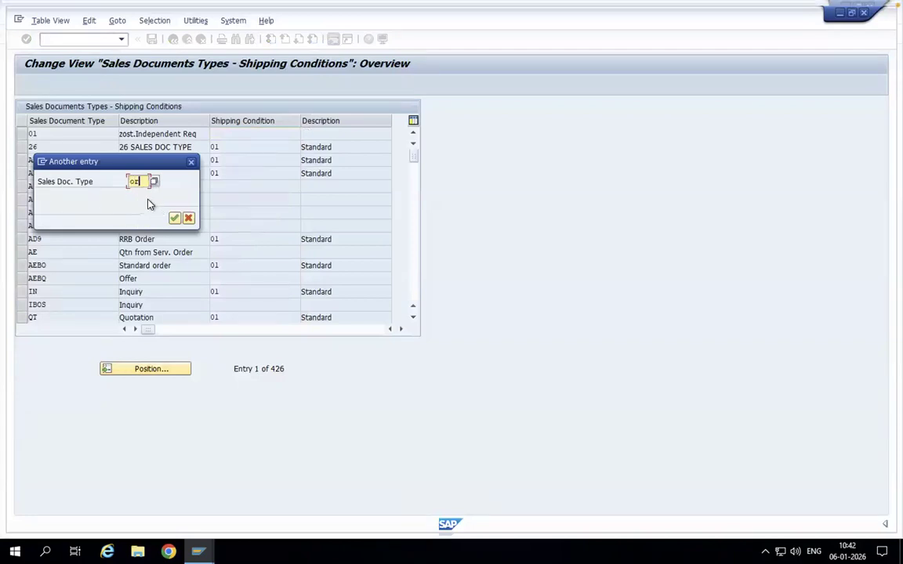
{"action": "left_click", "coordinate": [174, 218]}
{"action": "left_click", "coordinate": [247, 134]}
{"action": "key", "text": "BackSpace"}
{"action": "key", "text": "BackSpace"}
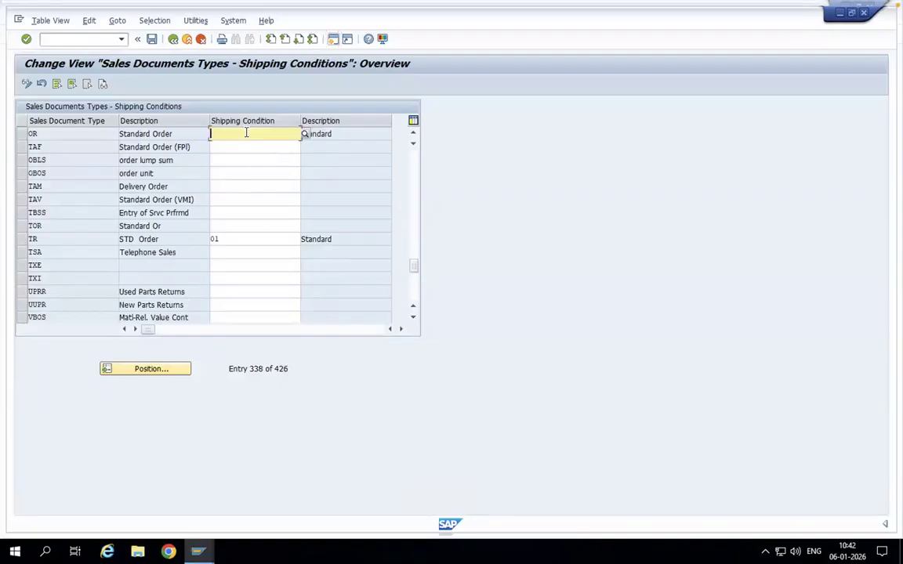
{"action": "type", "text": "zz"}
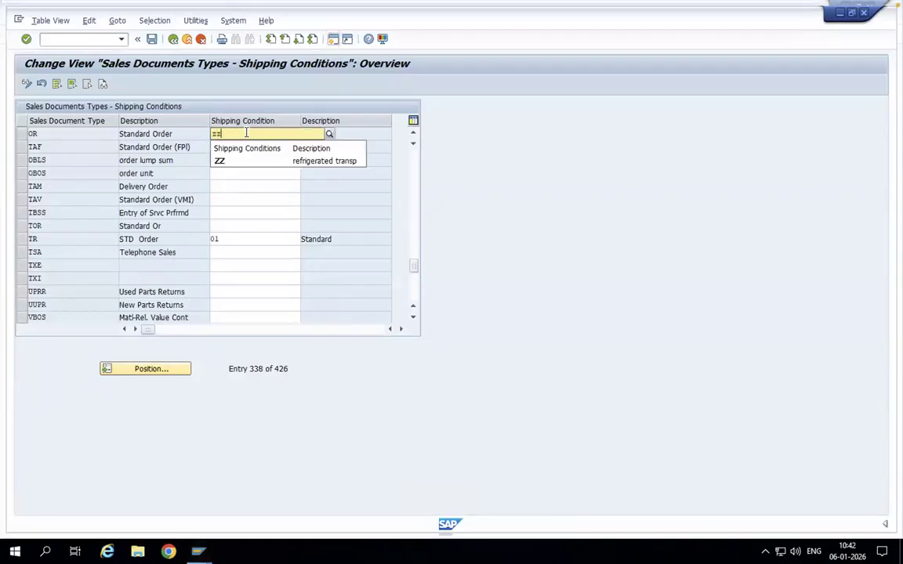
{"action": "left_click", "coordinate": [225, 162]}
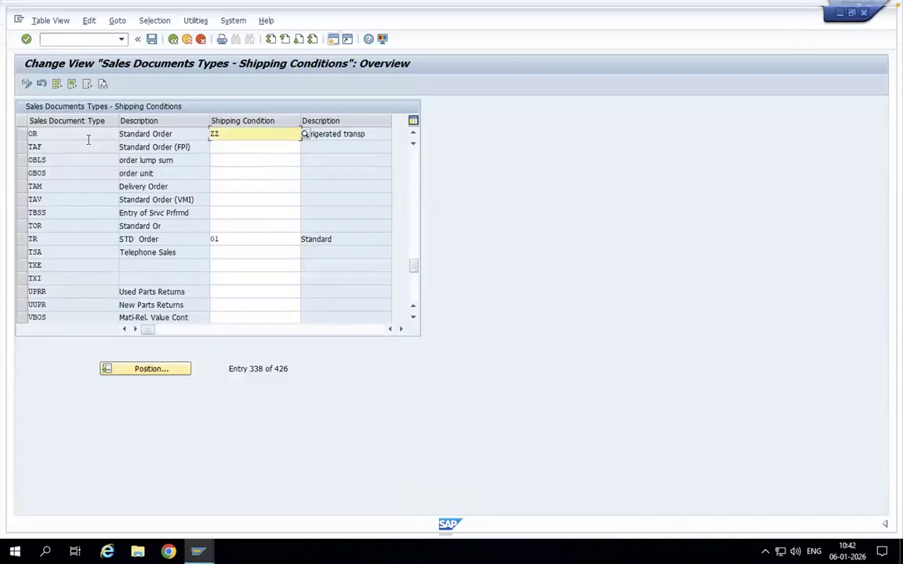
- Set the shipping condition of sales document type OR back to 01
{"action": "left_click", "coordinate": [39, 133]}
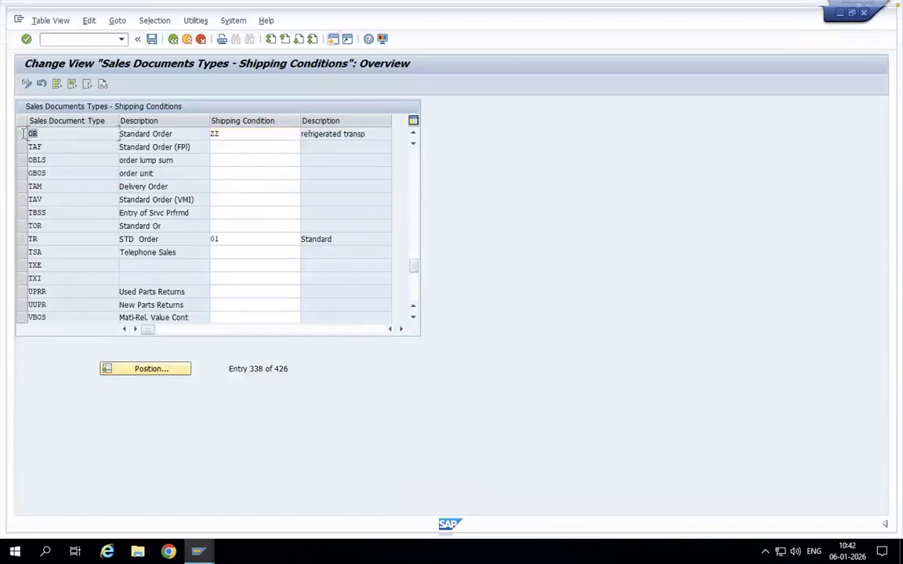
{"action": "left_click", "coordinate": [223, 135]}
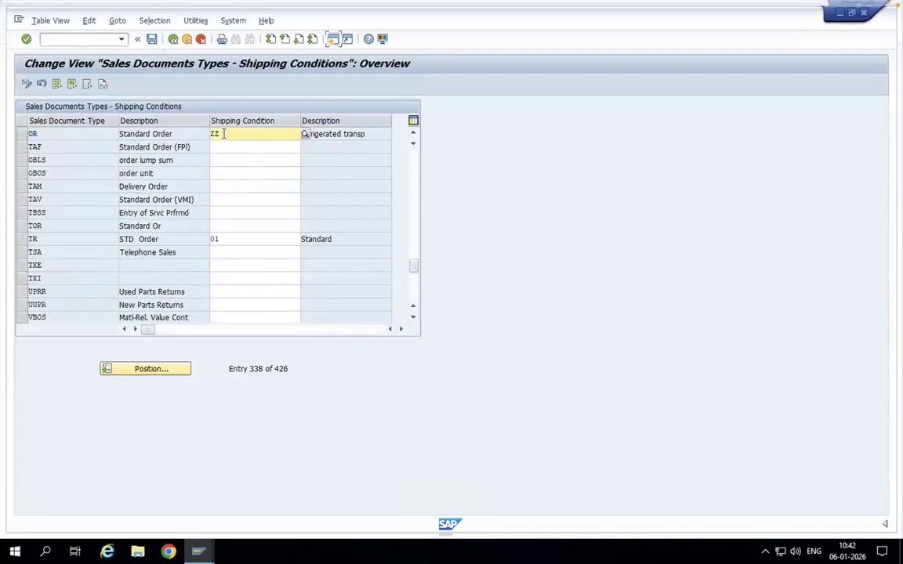
{"action": "key", "text": "BackSpace"}
{"action": "key", "text": "BackSpace"}
{"action": "type", "text": "01"}
{"action": "key", "text": "Return"}
- Leave the sales document type table without saving and open the Define Loading Groups activity
{"action": "left_click", "coordinate": [174, 39]}
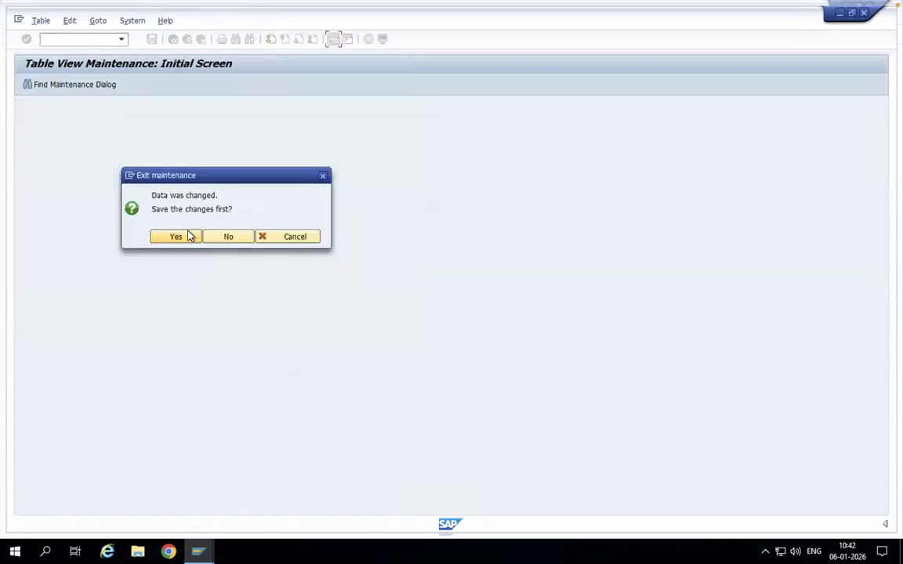
{"action": "left_click", "coordinate": [224, 239]}
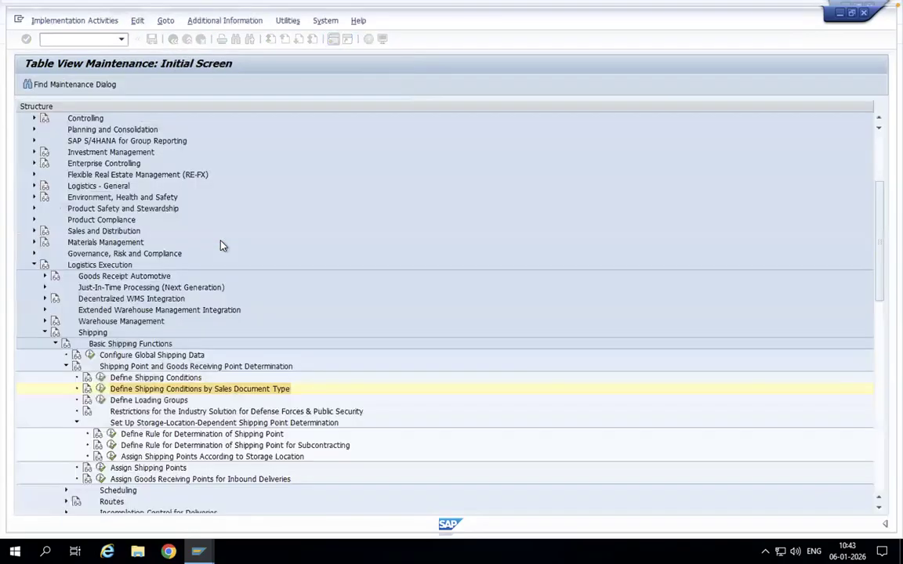
{"action": "left_click", "coordinate": [102, 403]}
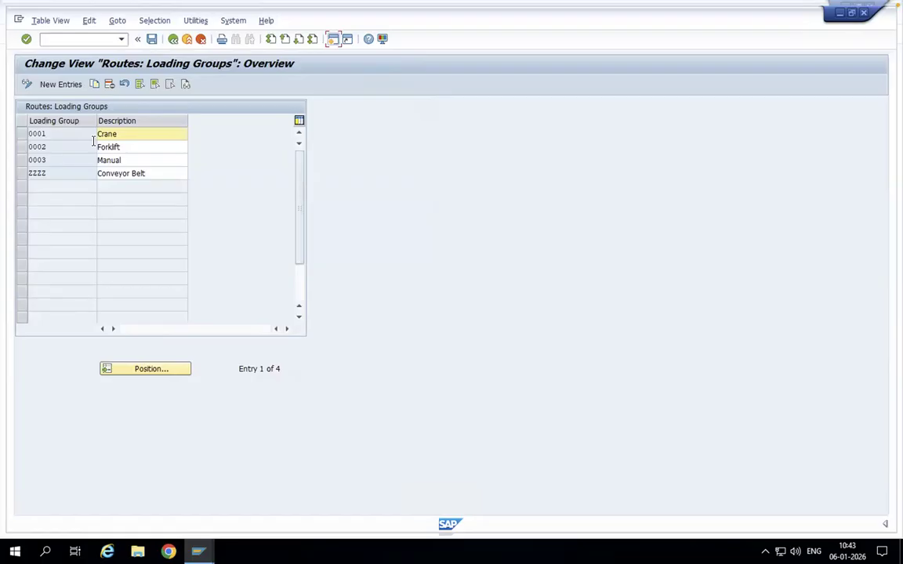
- Review loading group ZZZZ, Conveyor Belt, and the blank new loading group entry form, and return to the IMG
{"action": "left_click", "coordinate": [30, 173]}
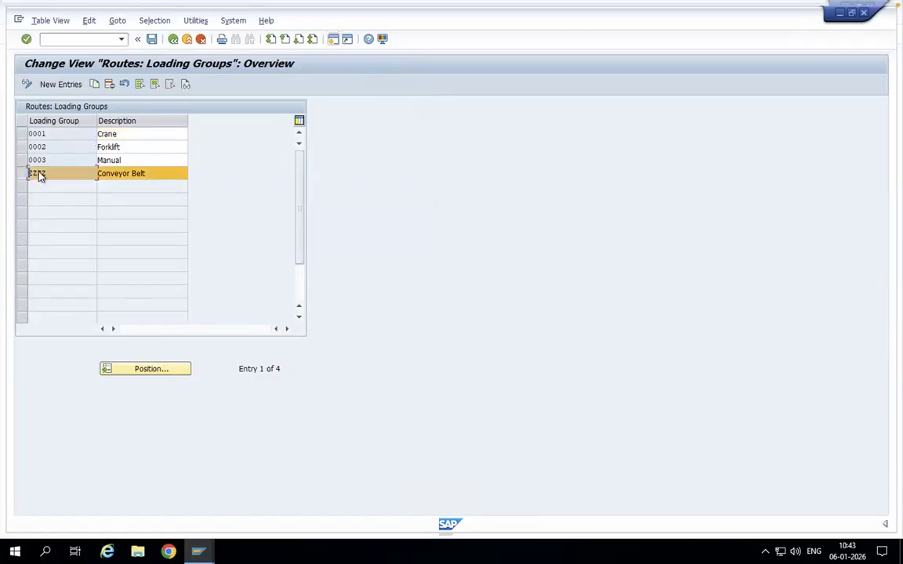
{"action": "left_click", "coordinate": [65, 82]}
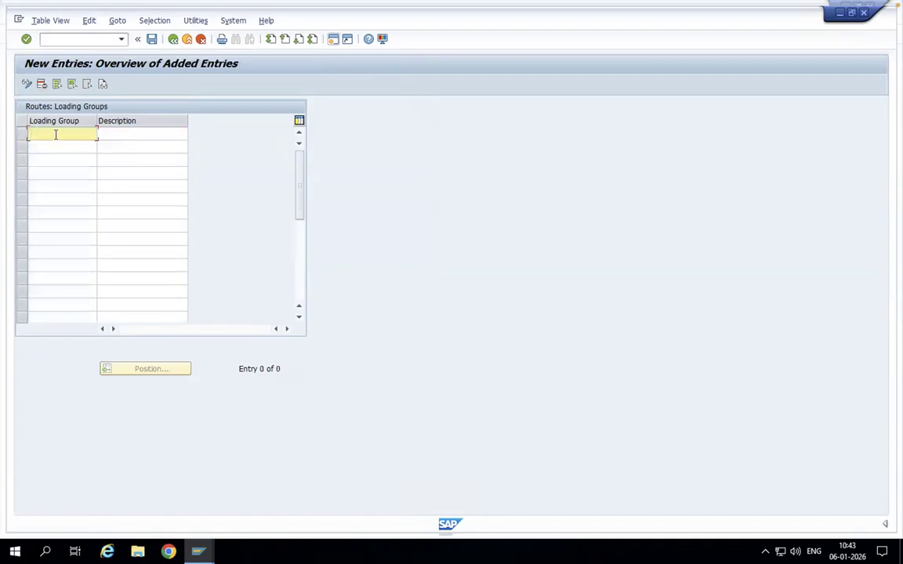
{"action": "left_click", "coordinate": [130, 137]}
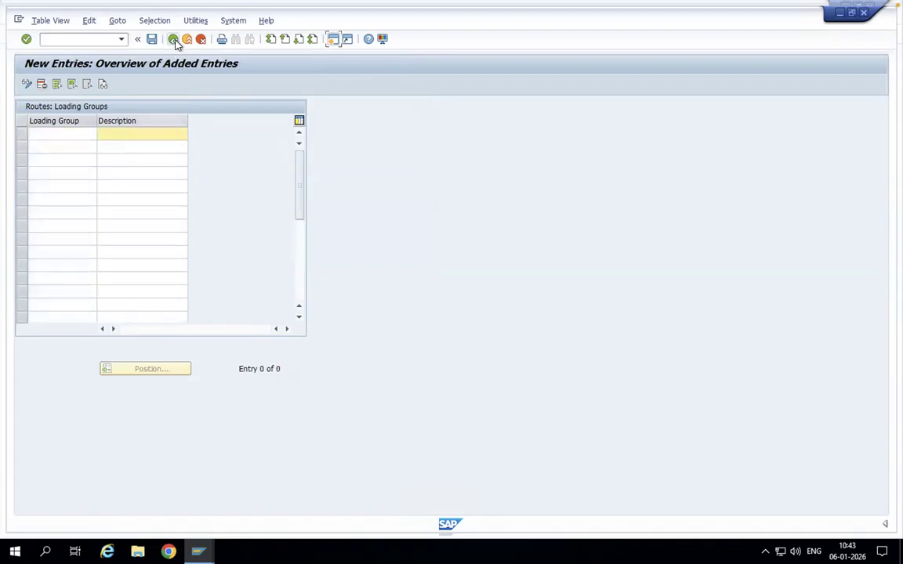
{"action": "left_click", "coordinate": [174, 40]}
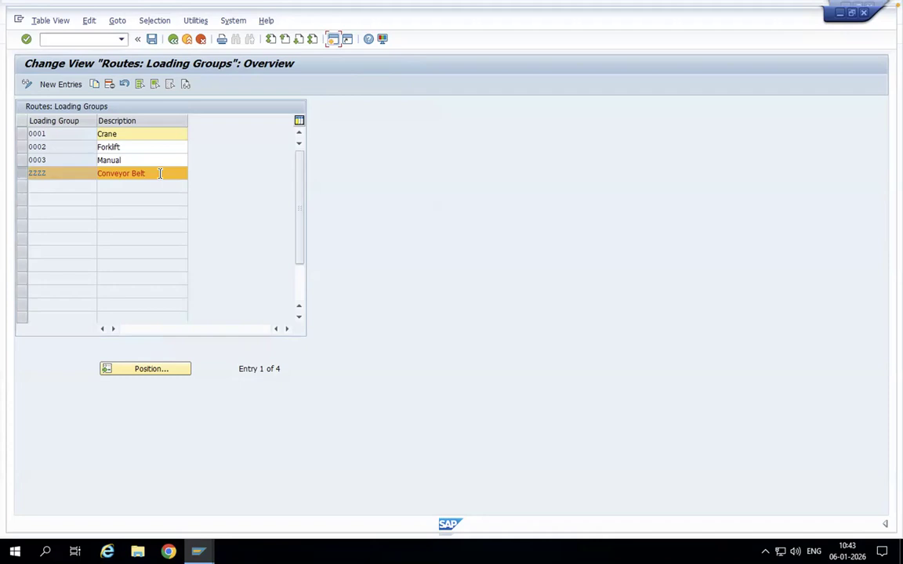
{"action": "left_click", "coordinate": [174, 40]}
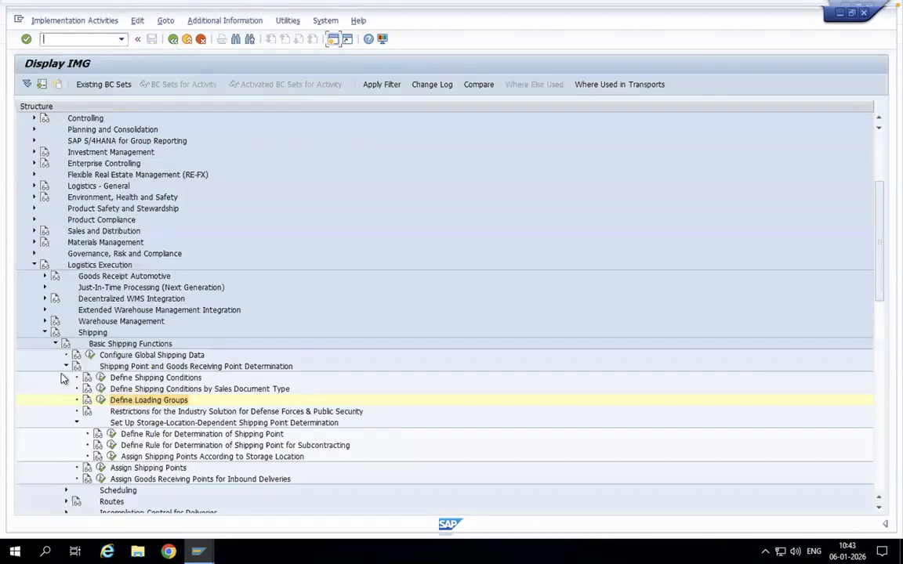
- Collapse the storage-location-dependent determination node and start a new entry in the Assign Shipping Points activity
{"action": "left_click", "coordinate": [66, 366]}
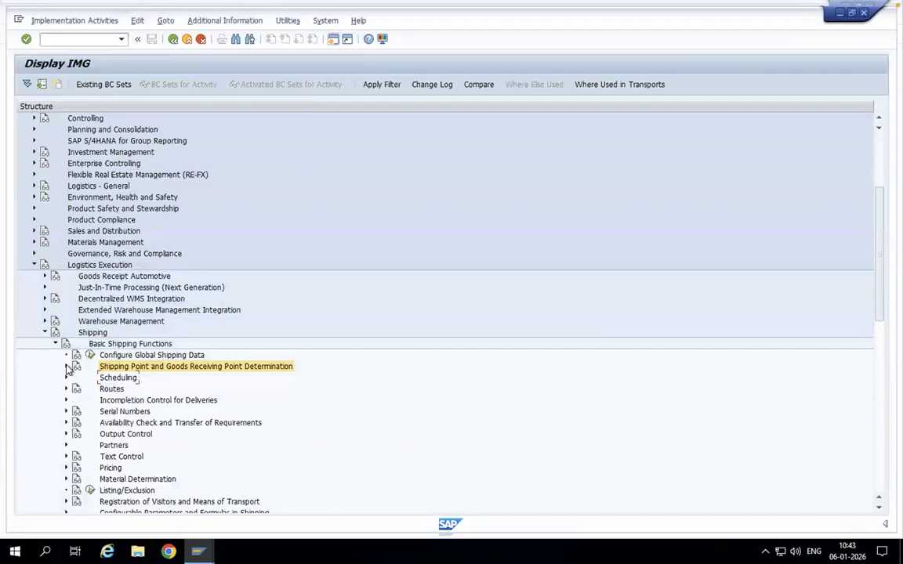
{"action": "left_click", "coordinate": [66, 366]}
{"action": "left_click", "coordinate": [75, 424]}
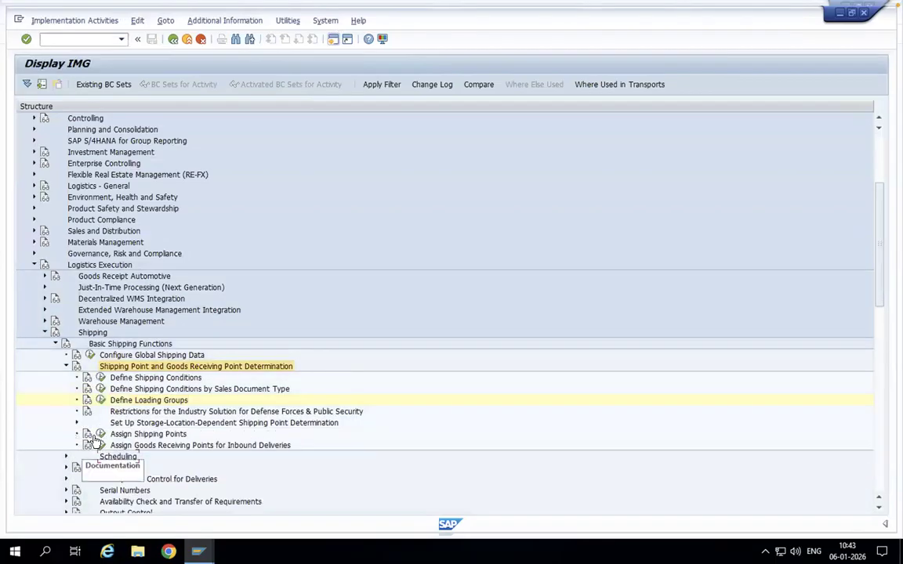
{"action": "left_click", "coordinate": [100, 433]}
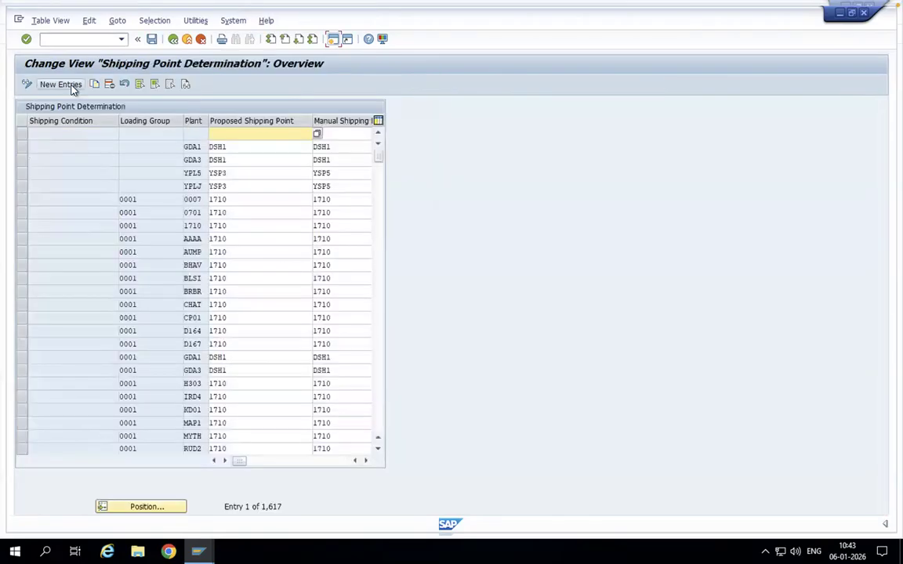
{"action": "left_click", "coordinate": [68, 84]}
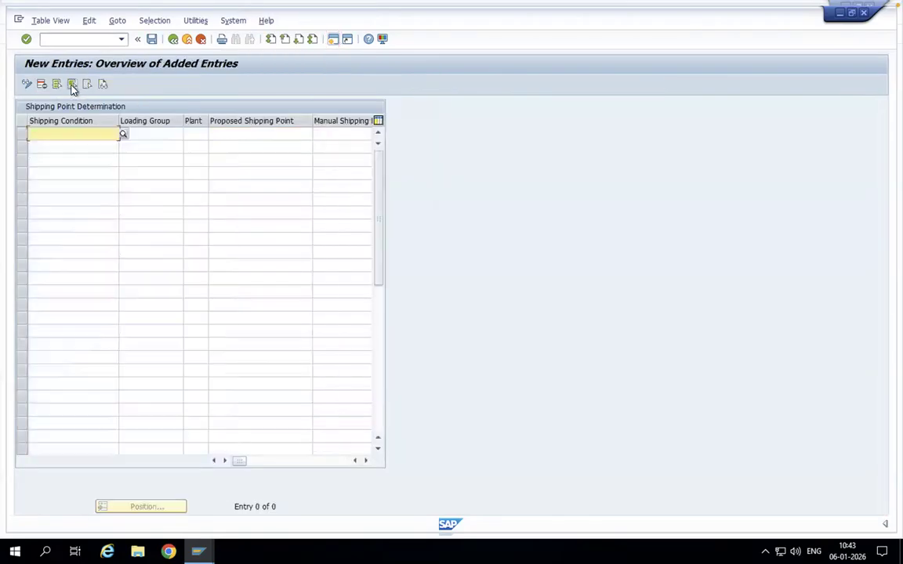
- Enter shipping condition ZZ, loading group ZZZZ and plant 1010 in the first row of the new shipping point determination entries
{"action": "type", "text": "zz"}
{"action": "left_click", "coordinate": [47, 152]}
{"action": "left_click", "coordinate": [169, 132]}
{"action": "type", "text": "zzz"}
{"action": "left_click", "coordinate": [151, 146]}
{"action": "left_click", "coordinate": [201, 133]}
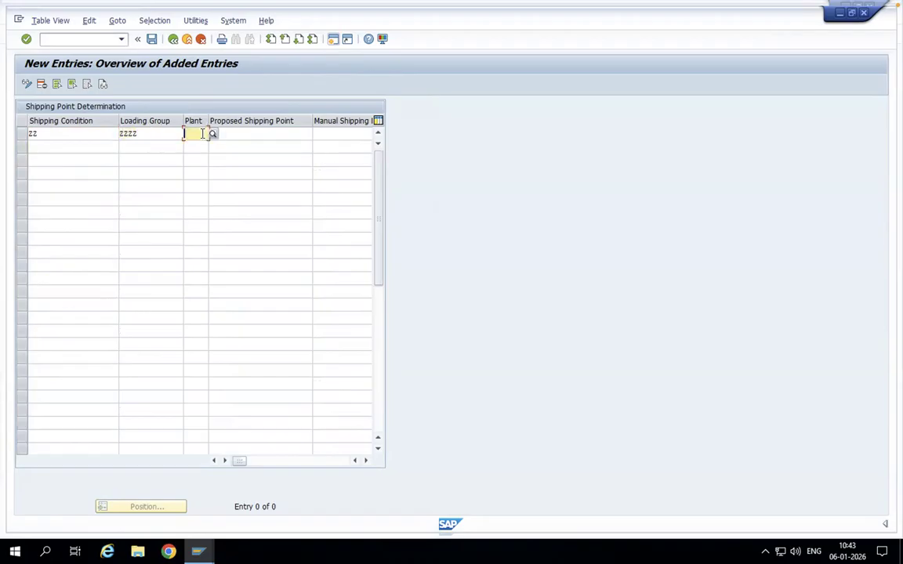
{"action": "type", "text": "1010"}
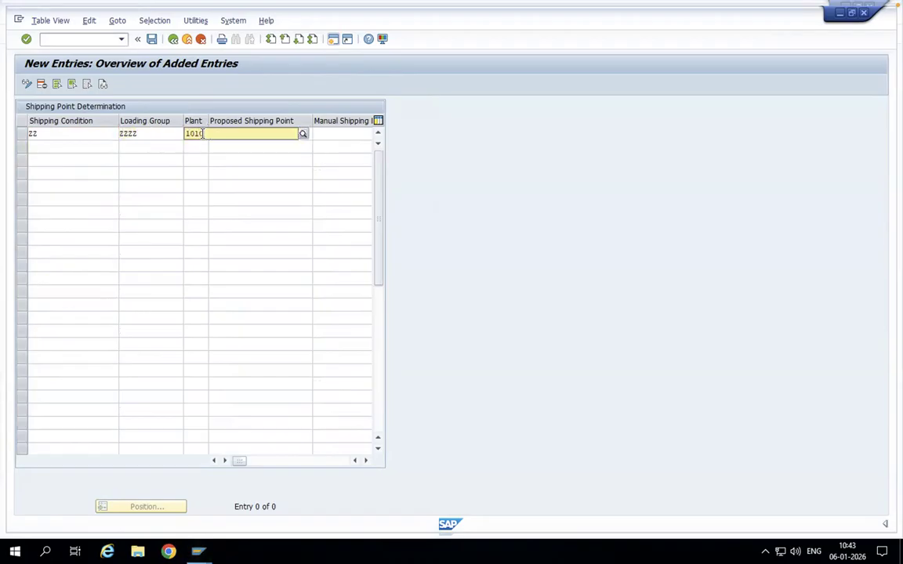
{"action": "left_click", "coordinate": [197, 161]}
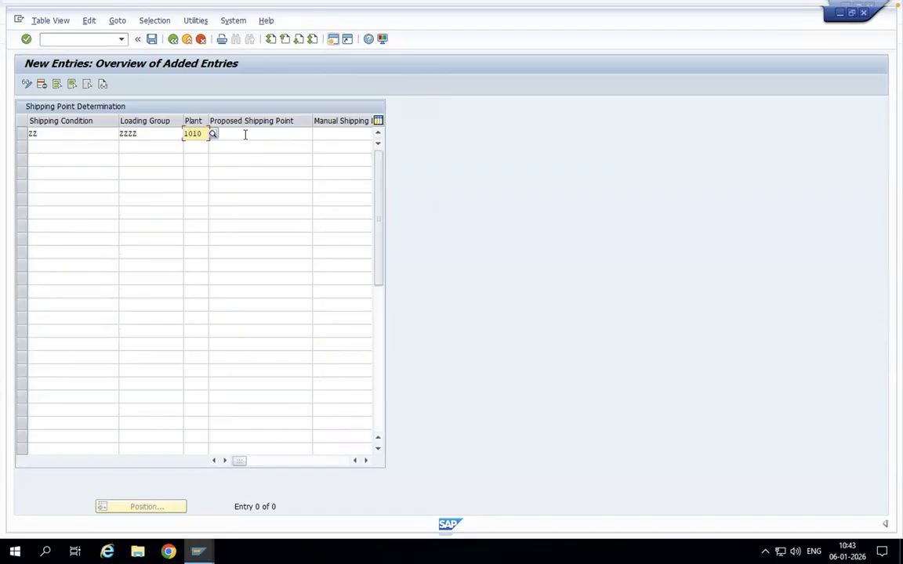
{"action": "left_click", "coordinate": [245, 135]}
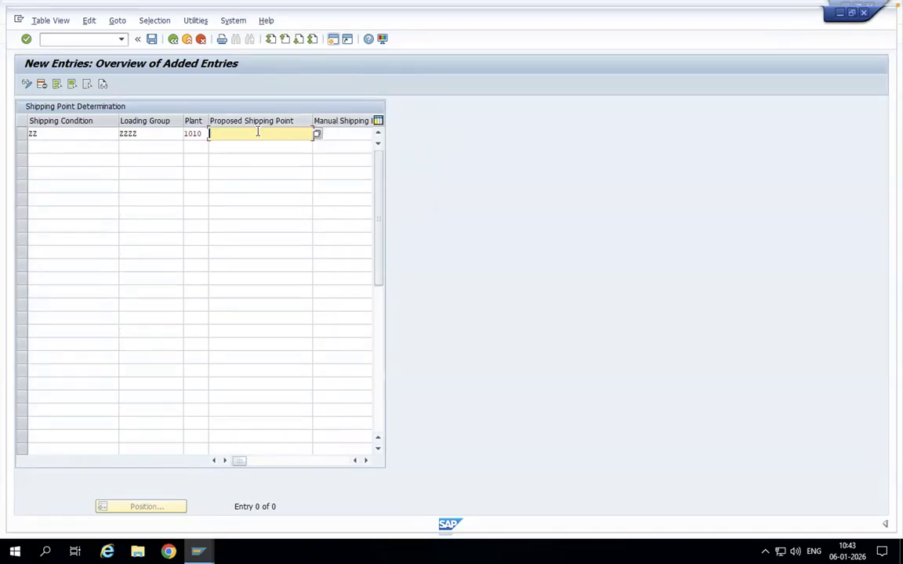
- Look through the possible proposed shipping points for plant 1010 and close the value list without choosing one
{"action": "left_click", "coordinate": [317, 136]}
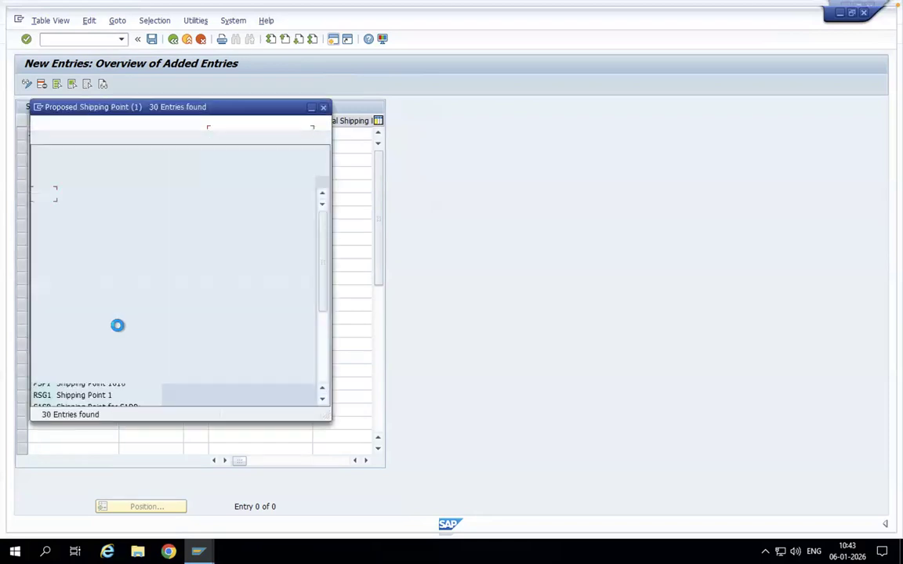
{"action": "scroll", "coordinate": [80, 395], "scroll_direction": "down", "scroll_amount": 1}
{"action": "scroll", "coordinate": [79, 394], "scroll_direction": "down", "scroll_amount": 3}
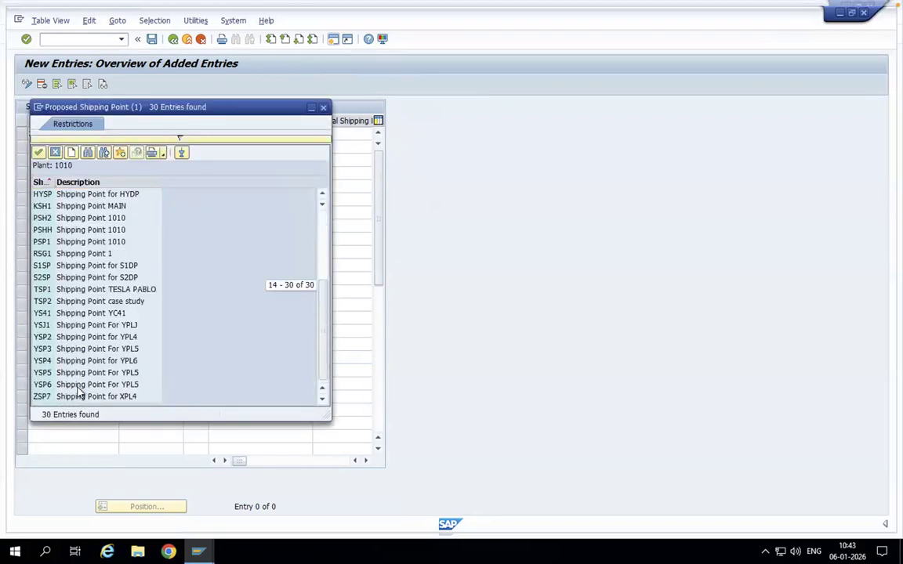
{"action": "left_click_drag", "start_coordinate": [323, 349], "coordinate": [342, 224]}
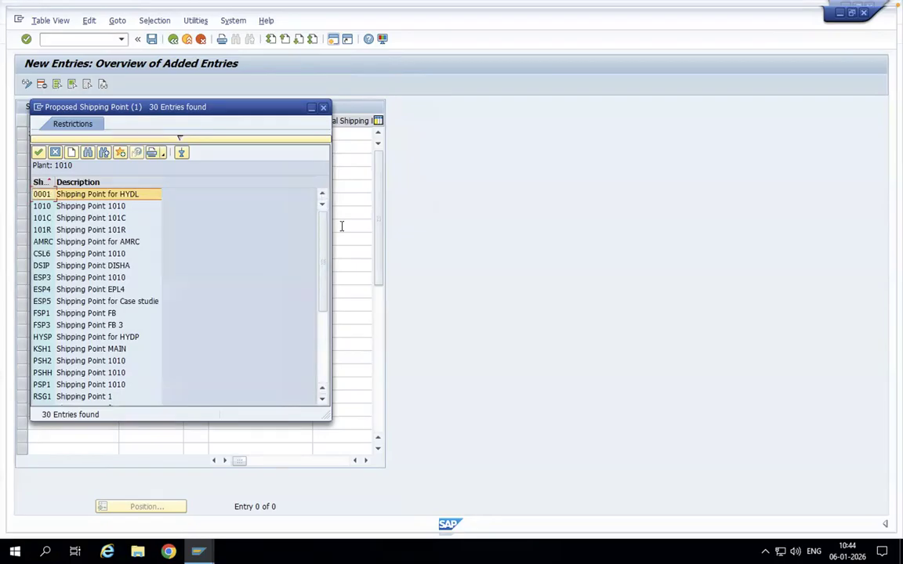
{"action": "left_click", "coordinate": [322, 399]}
{"action": "left_click", "coordinate": [322, 399]}
{"action": "left_click", "coordinate": [323, 400]}
{"action": "left_click", "coordinate": [323, 400]}
{"action": "left_click", "coordinate": [323, 401]}
{"action": "left_click", "coordinate": [323, 401]}
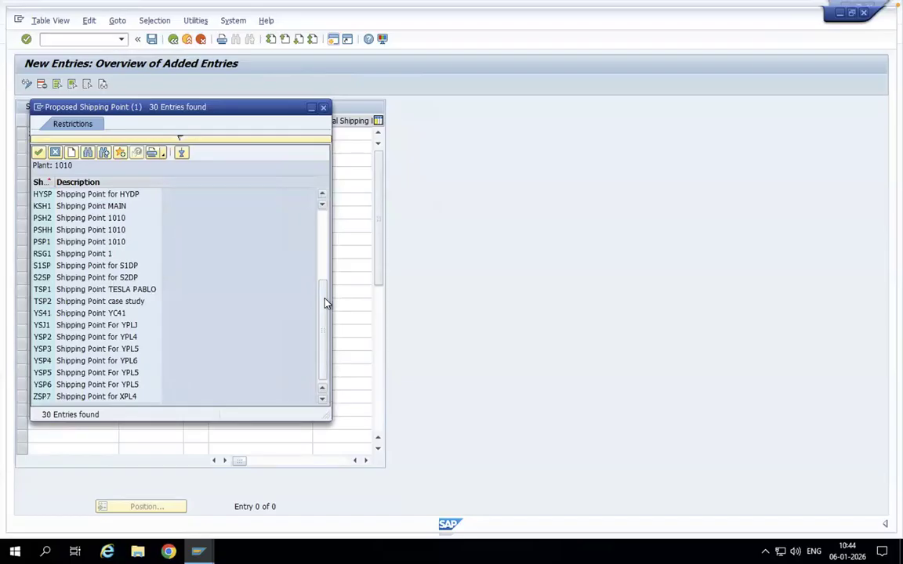
{"action": "left_click_drag", "start_coordinate": [326, 304], "coordinate": [337, 191]}
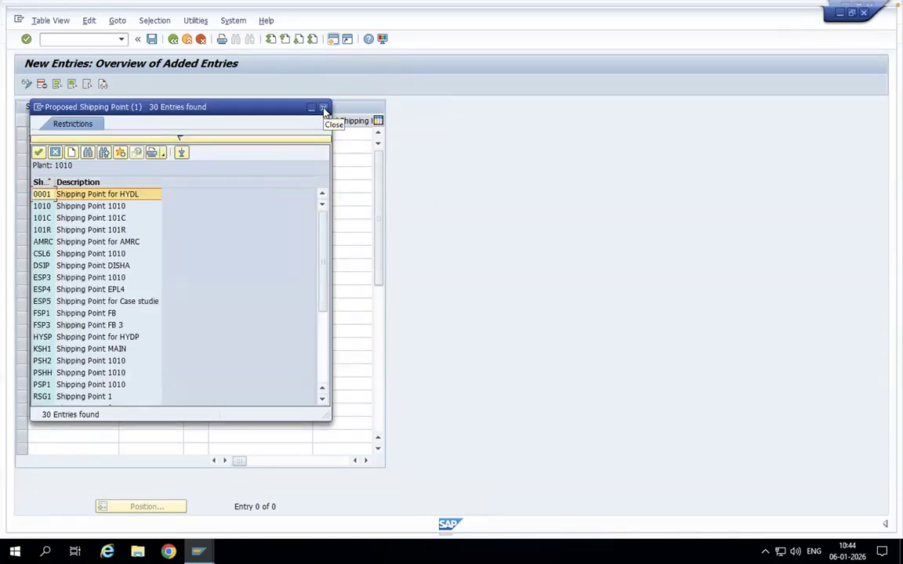
{"action": "left_click", "coordinate": [323, 109]}
- Discard the incomplete entry for plant 1010 and leave the shipping point determination table without saving
{"action": "left_click", "coordinate": [173, 39]}
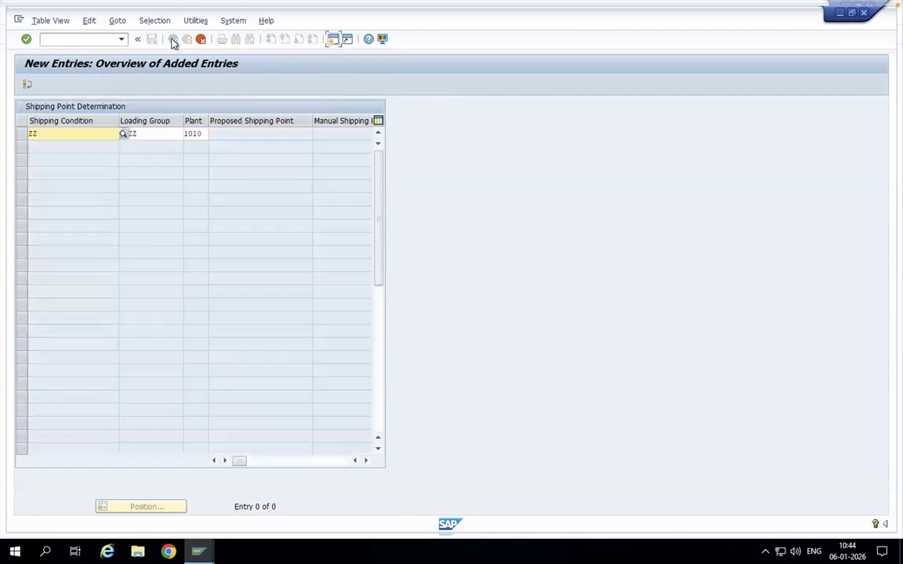
{"action": "left_click", "coordinate": [200, 39]}
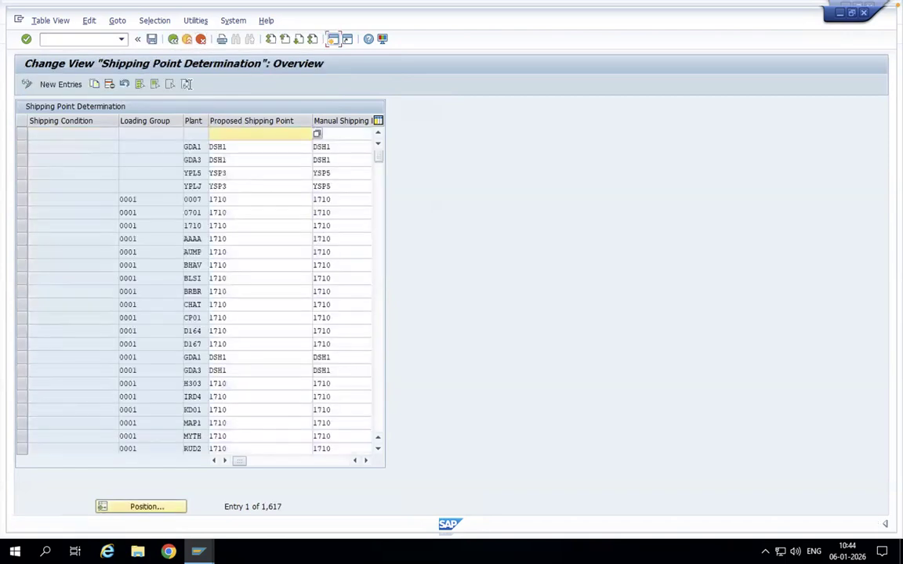
{"action": "left_click", "coordinate": [173, 39]}
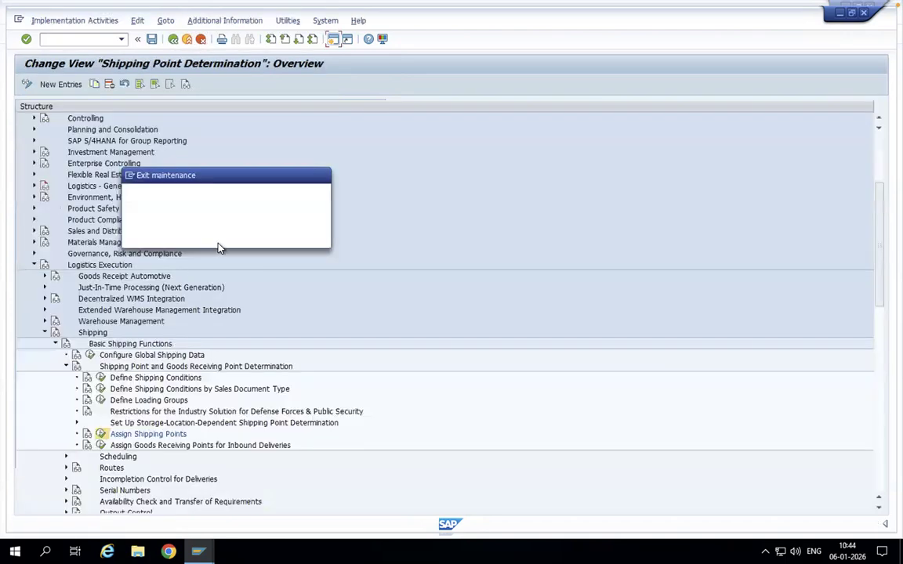
{"action": "left_click", "coordinate": [227, 236]}
- Open the Assign shipping point to plant activity for Logistics Execution under Enterprise Structure, Assignment
{"action": "scroll", "coordinate": [61, 257], "scroll_direction": "up", "scroll_amount": 2}
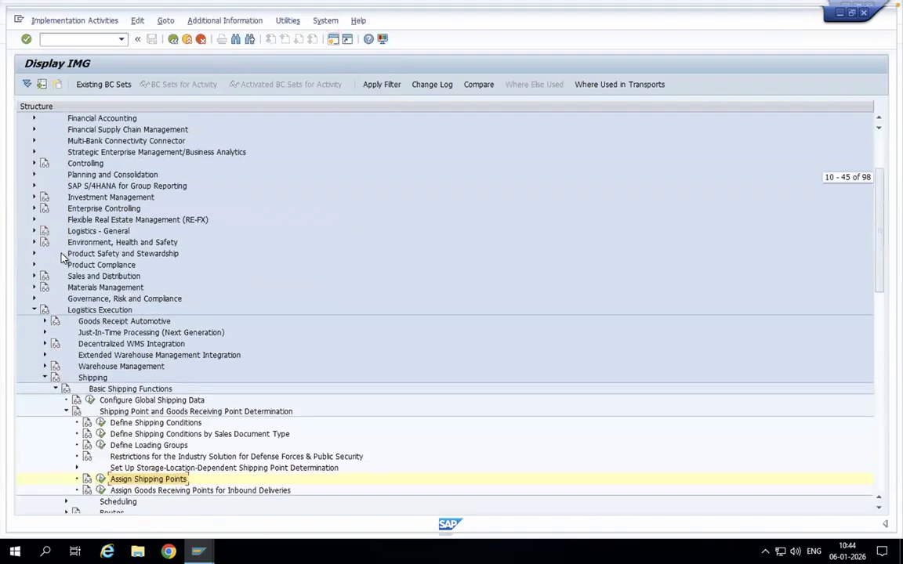
{"action": "scroll", "coordinate": [43, 226], "scroll_direction": "up", "scroll_amount": 2}
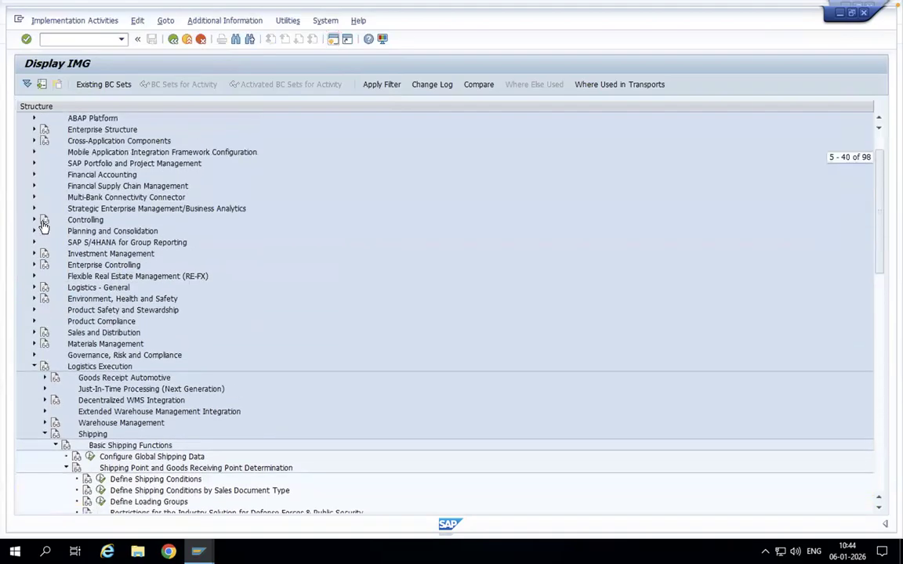
{"action": "left_click", "coordinate": [33, 129]}
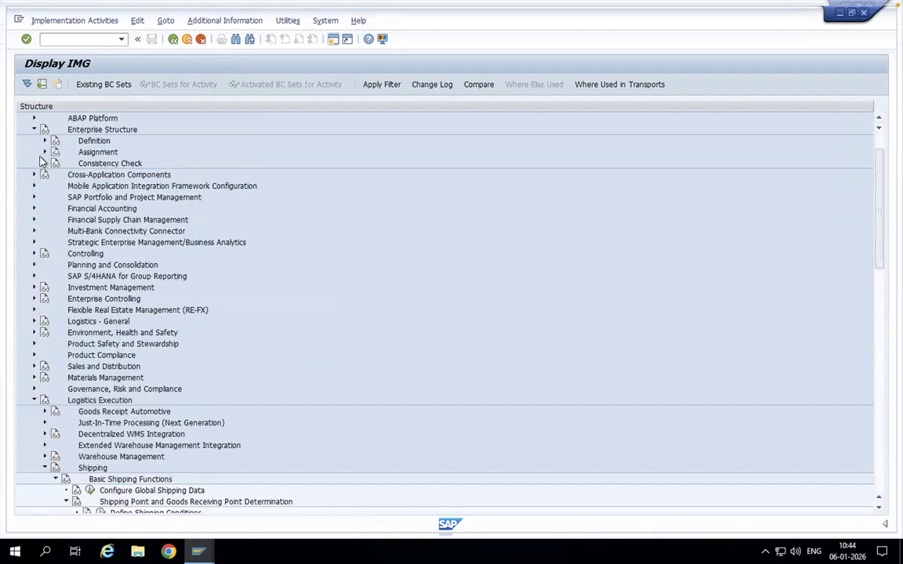
{"action": "left_click", "coordinate": [45, 152]}
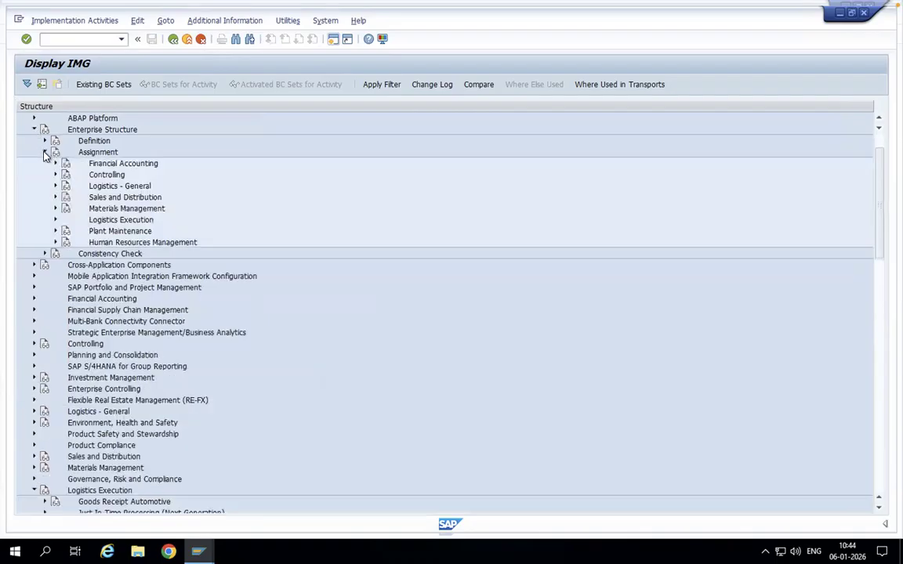
{"action": "left_click", "coordinate": [55, 220]}
{"action": "left_click", "coordinate": [90, 254]}
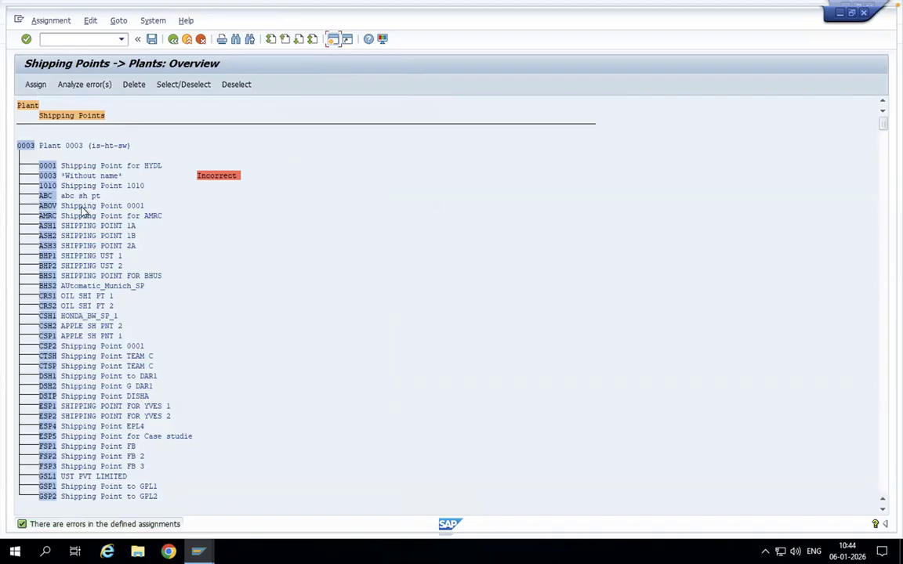
- Look through the shipping points assigned to each plant, return to the IMG and collapse the enterprise structure's Assignment node
{"action": "left_click_drag", "start_coordinate": [881, 127], "coordinate": [882, 221]}
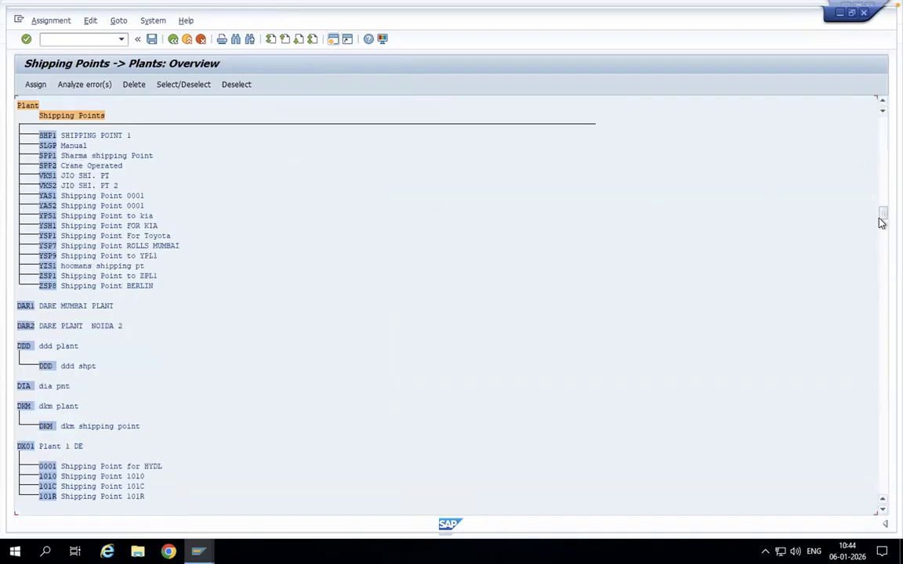
{"action": "left_click_drag", "start_coordinate": [881, 218], "coordinate": [882, 296]}
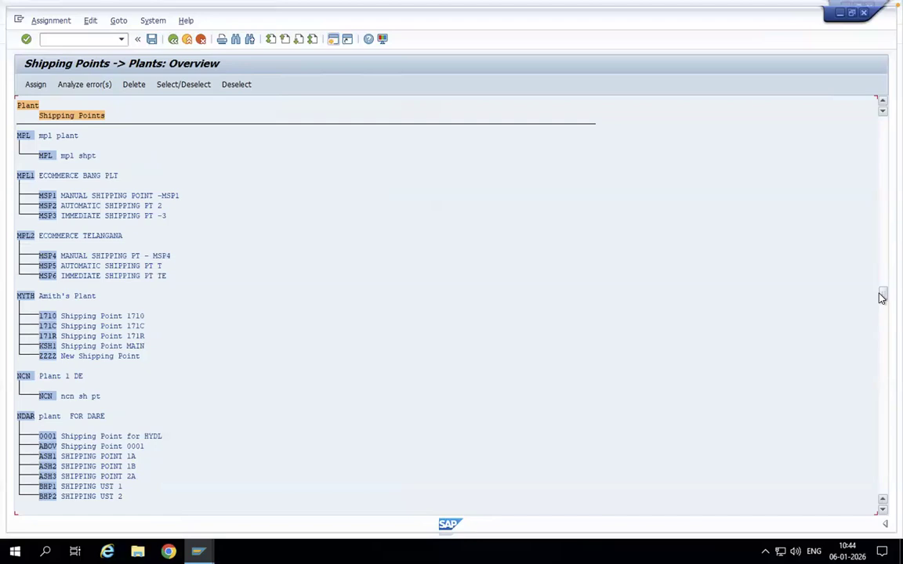
{"action": "mouse_move", "coordinate": [881, 294]}
{"action": "left_mouse_down"}
{"action": "mouse_move", "coordinate": [881, 513]}
{"action": "mouse_move", "coordinate": [881, 310]}
{"action": "left_mouse_up"}
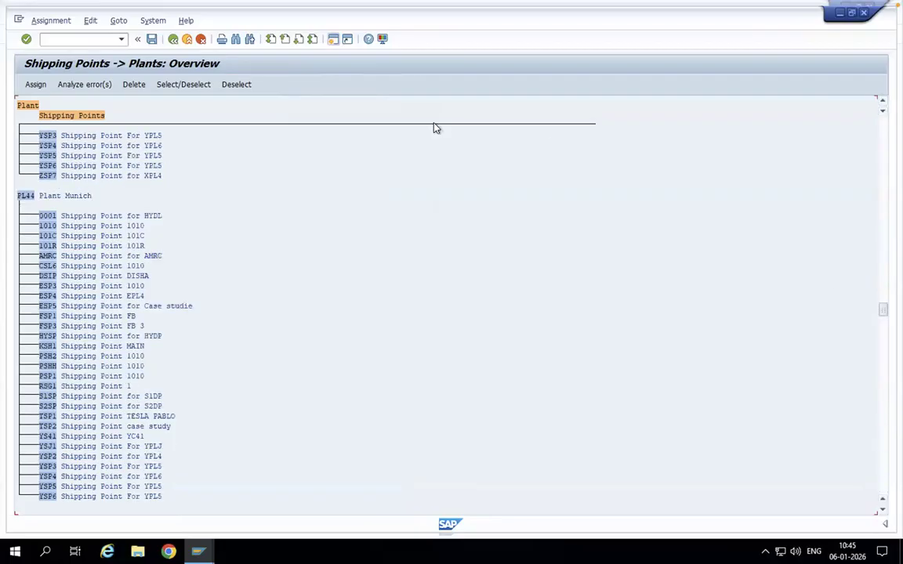
{"action": "left_click", "coordinate": [174, 38]}
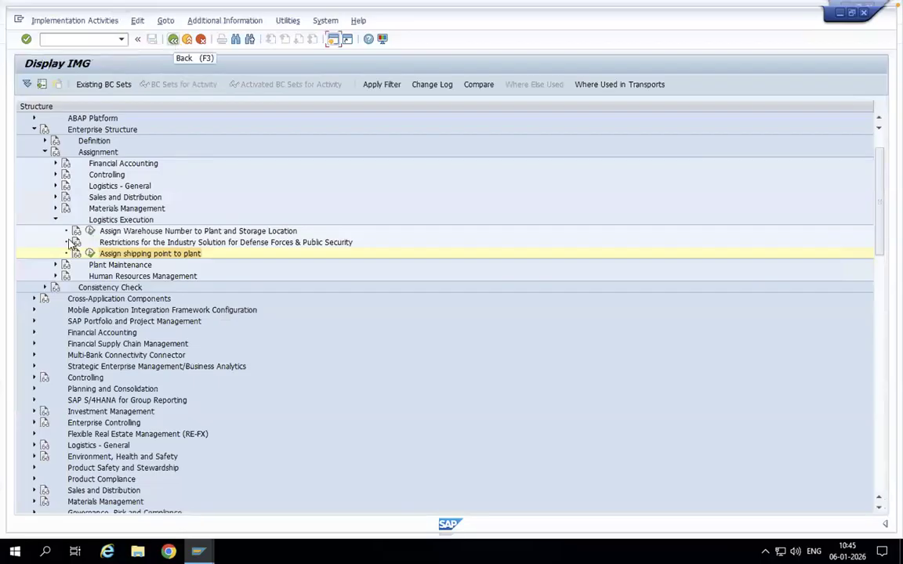
{"action": "left_click", "coordinate": [55, 220]}
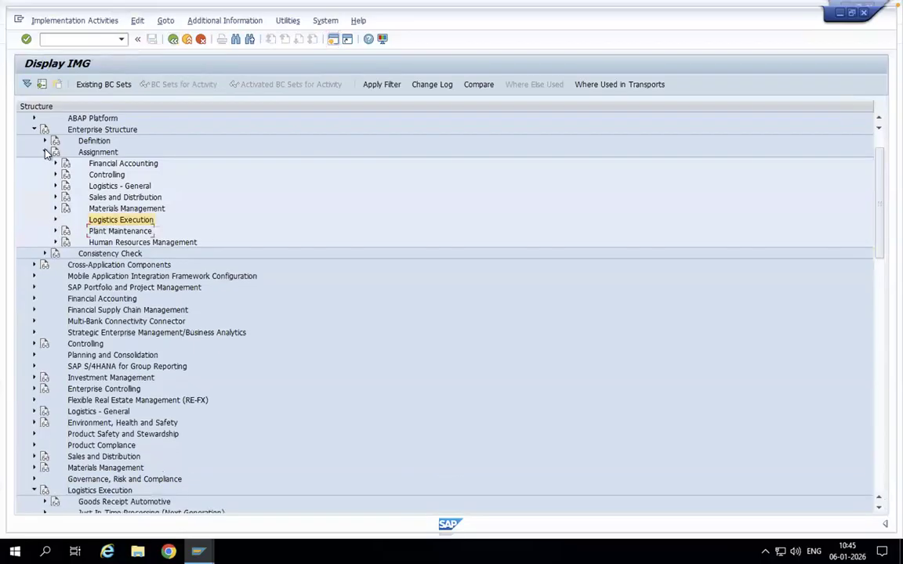
{"action": "left_click", "coordinate": [46, 152]}
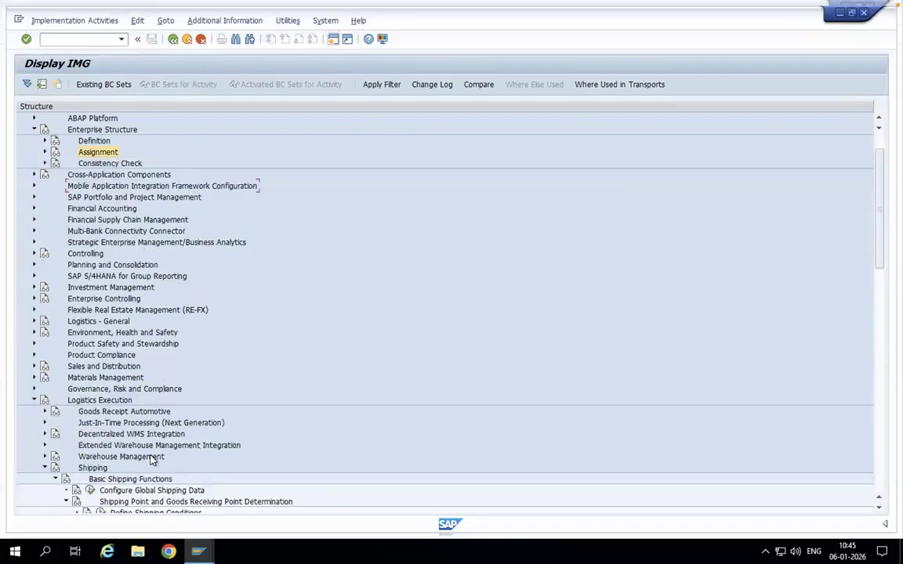
- In the Assign Shipping Points activity, start a new determination entry with shipping condition ZZ, loading group ZZZZ and plant BCN
{"action": "scroll", "coordinate": [151, 460], "scroll_direction": "down", "scroll_amount": 5}
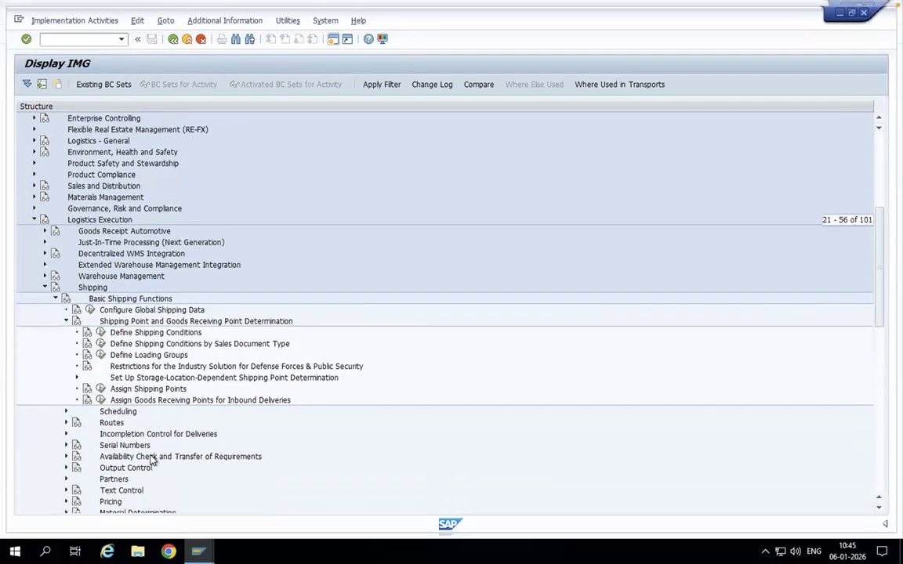
{"action": "left_click", "coordinate": [101, 389]}
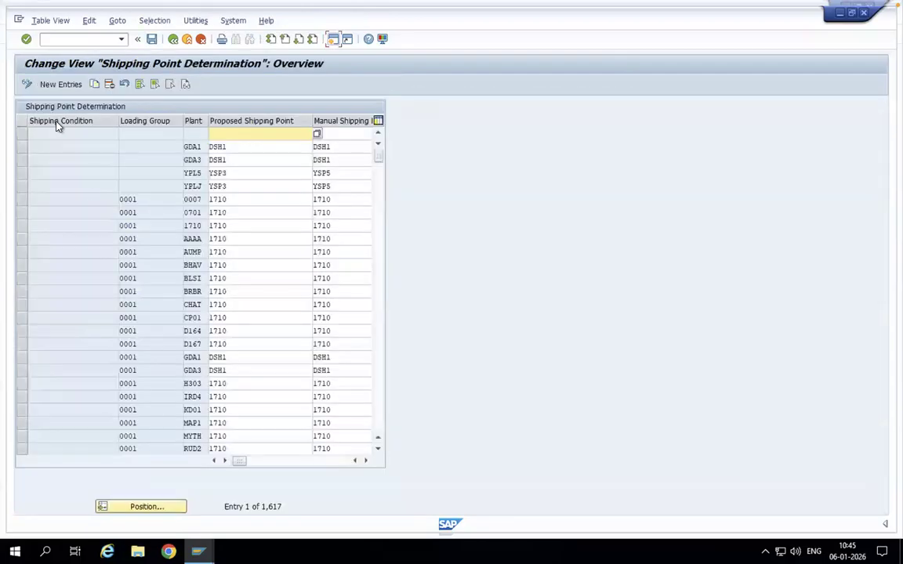
{"action": "left_click", "coordinate": [69, 85]}
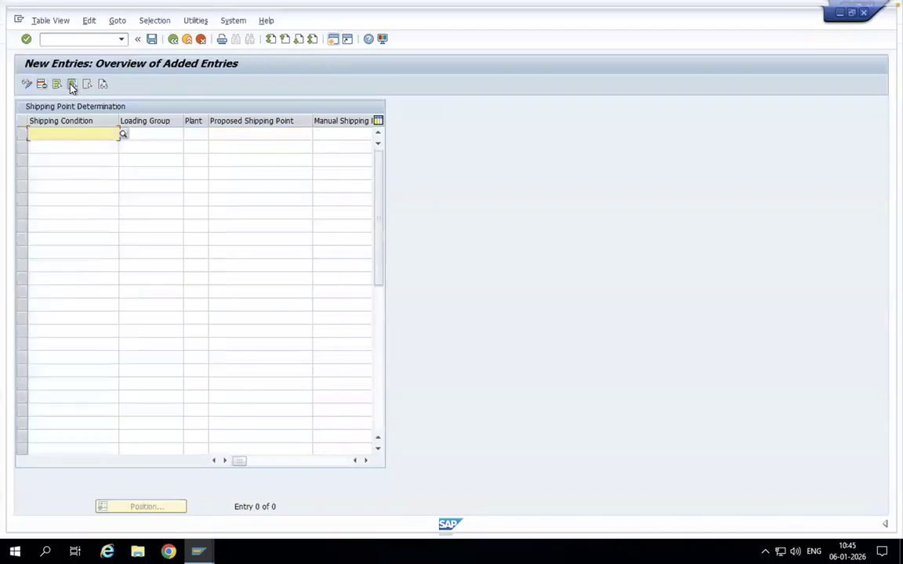
{"action": "type", "text": "z"}
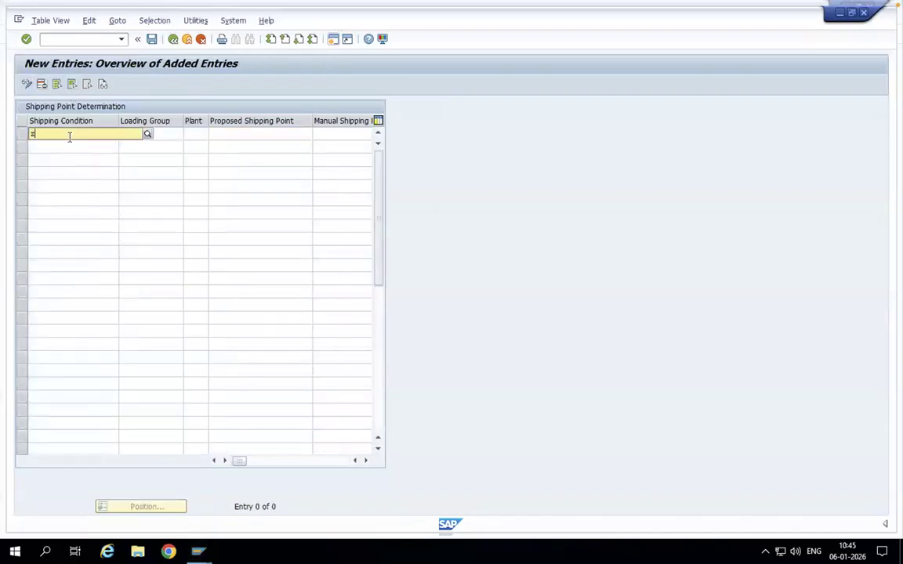
{"action": "left_click", "coordinate": [159, 134]}
{"action": "type", "text": "z"}
{"action": "left_click", "coordinate": [142, 145]}
{"action": "left_click", "coordinate": [197, 135]}
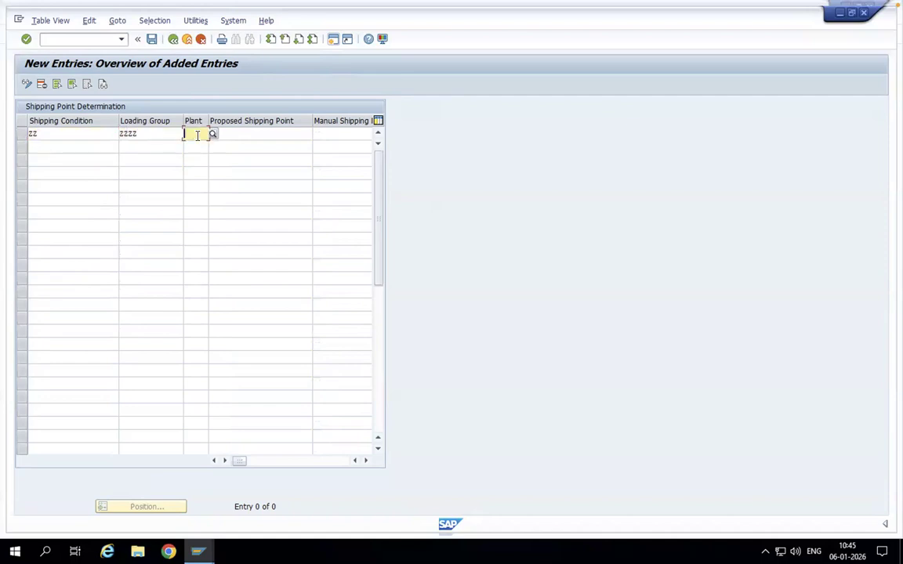
{"action": "type", "text": "bcn"}
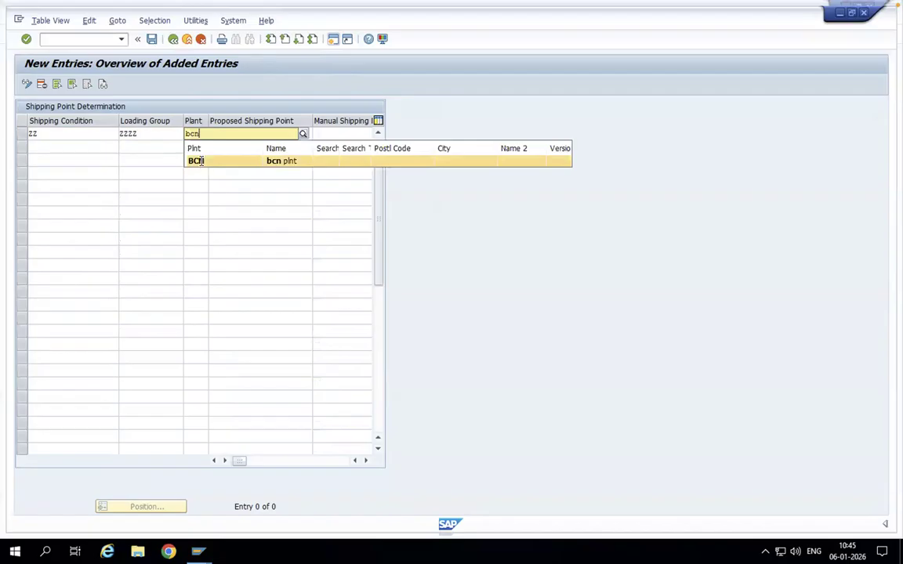
{"action": "left_click", "coordinate": [199, 161]}
- Choose ZZZZ as the proposed shipping point for plant BCN from the possible values
{"action": "left_click", "coordinate": [236, 134]}
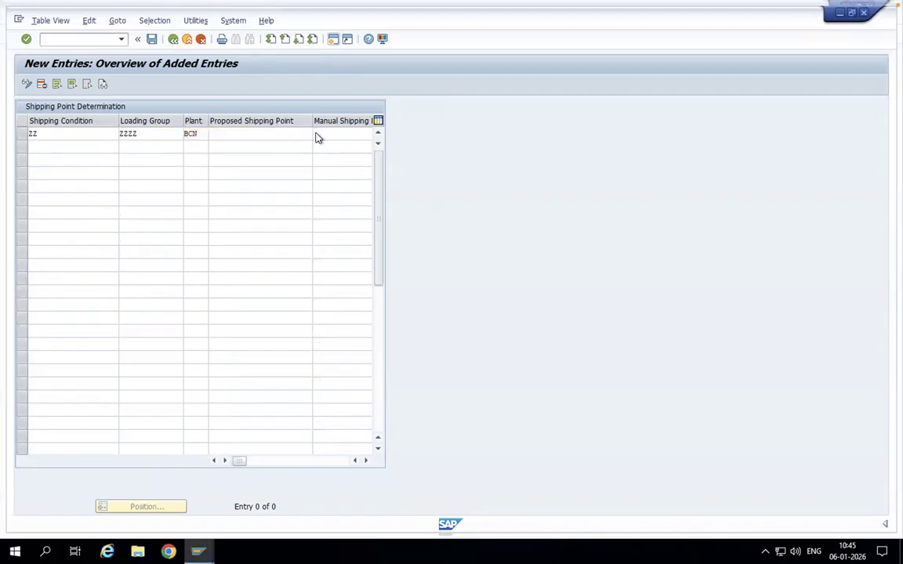
{"action": "left_click", "coordinate": [307, 134]}
{"action": "double_click", "coordinate": [61, 207]}
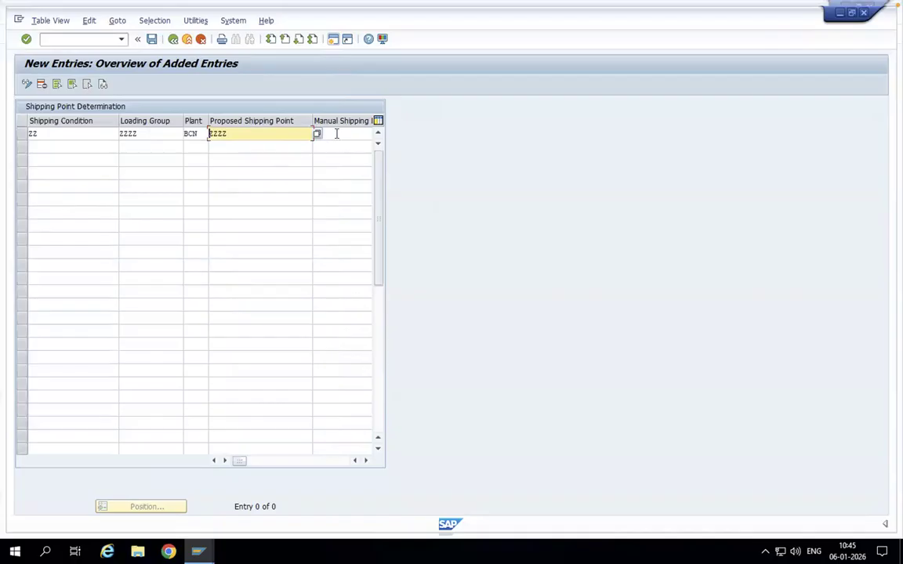
- Try entering BCN in one of the further manual shipping point columns of the new entry
{"action": "left_click", "coordinate": [335, 134]}
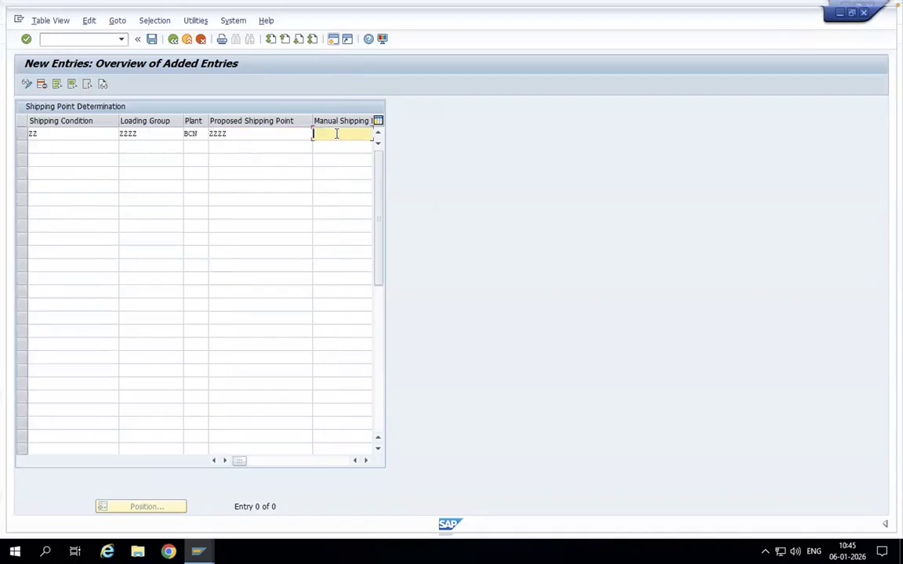
{"action": "left_click", "coordinate": [365, 460]}
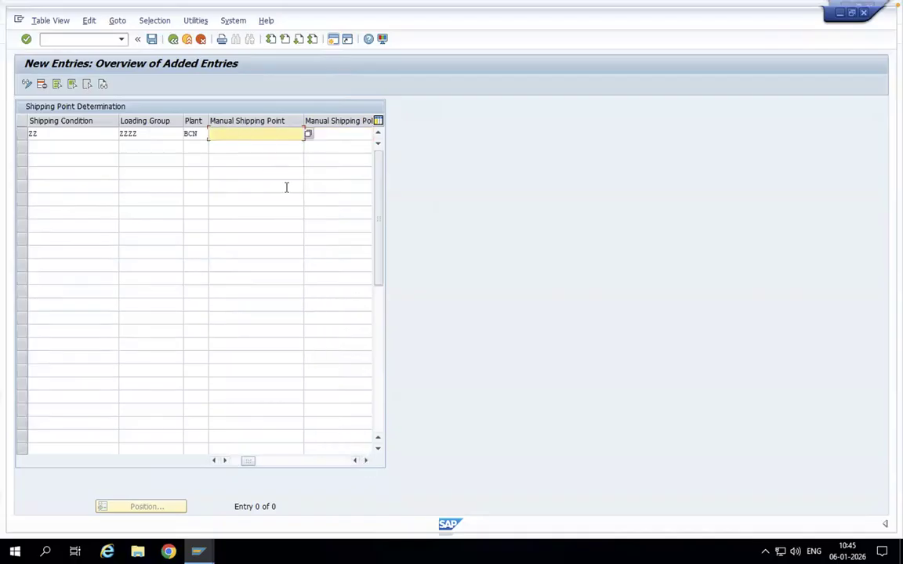
{"action": "left_click", "coordinate": [366, 461]}
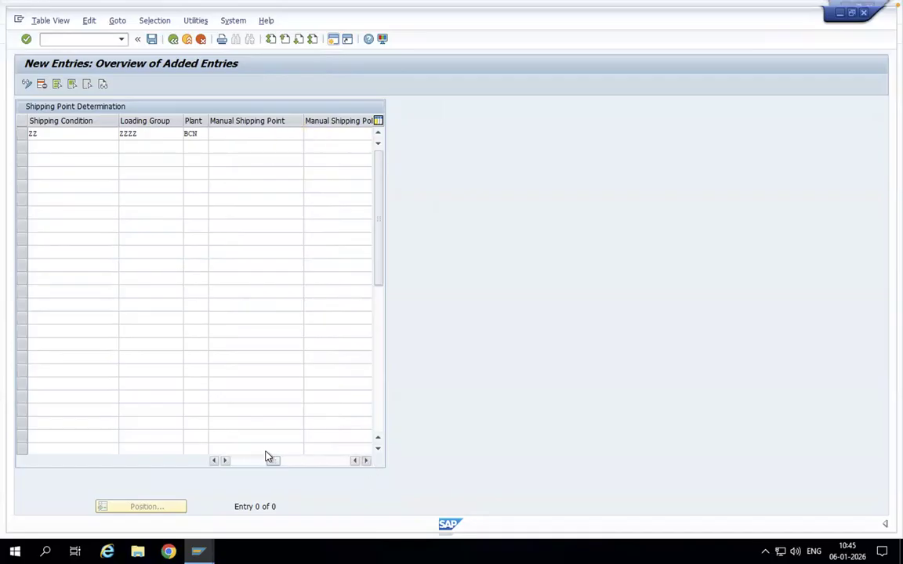
{"action": "left_click_drag", "start_coordinate": [271, 463], "coordinate": [227, 463]}
{"action": "left_click", "coordinate": [361, 135]}
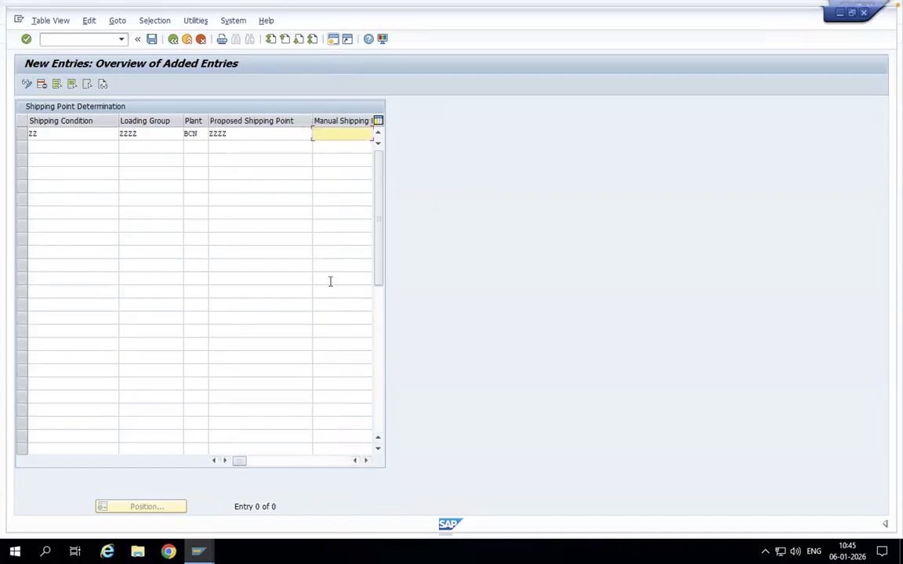
{"action": "left_click", "coordinate": [365, 461]}
{"action": "left_click", "coordinate": [365, 461]}
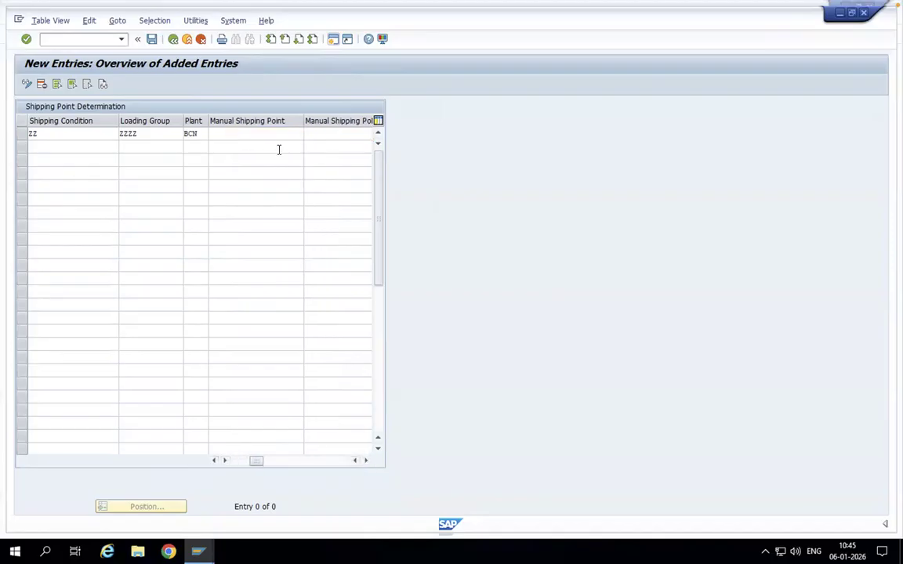
{"action": "left_click", "coordinate": [277, 138]}
{"action": "left_click", "coordinate": [305, 135]}
{"action": "left_click", "coordinate": [51, 194]}
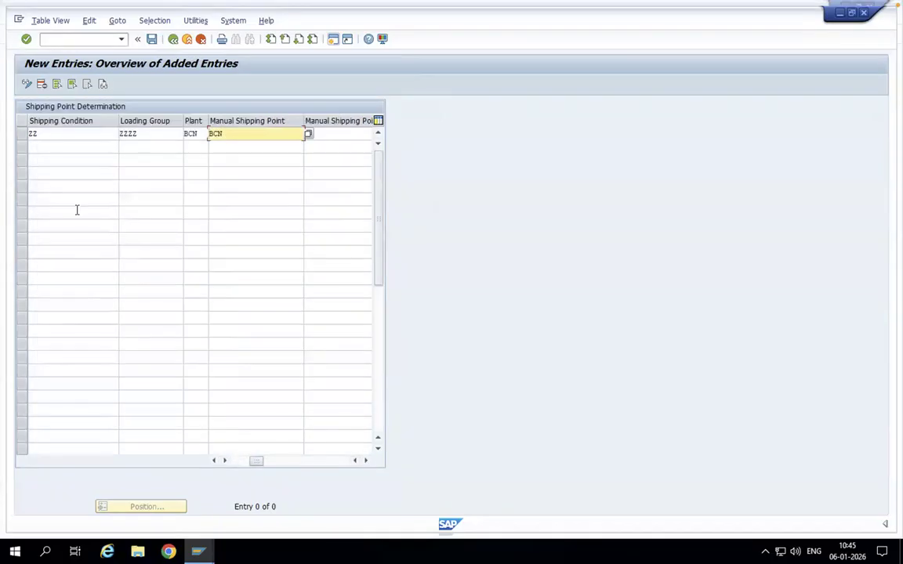
- Clear BCN from the further manual shipping point column and return to the proposed shipping point column
{"action": "mouse_move", "coordinate": [257, 462]}
{"action": "left_mouse_down"}
{"action": "mouse_move", "coordinate": [233, 464]}
{"action": "mouse_move", "coordinate": [262, 460]}
{"action": "left_mouse_up"}
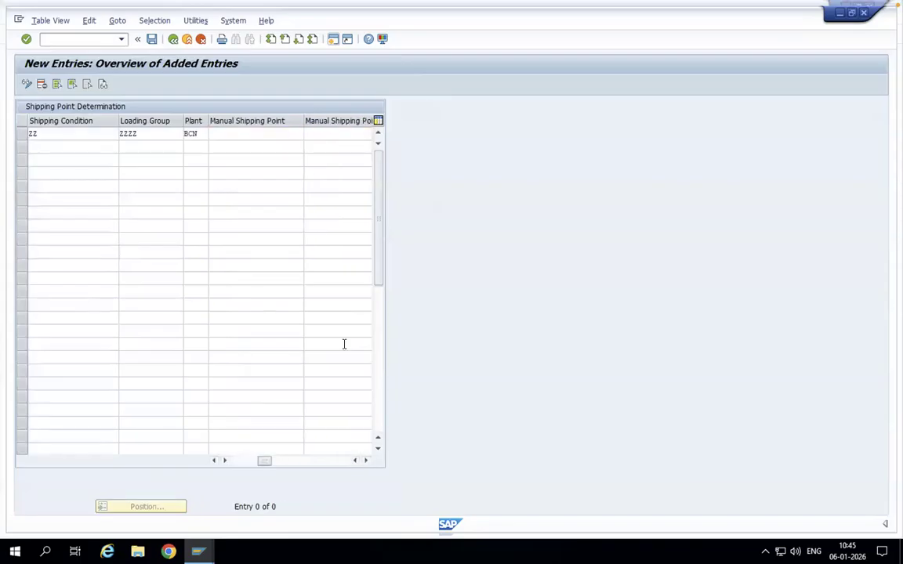
{"action": "left_click", "coordinate": [215, 461]}
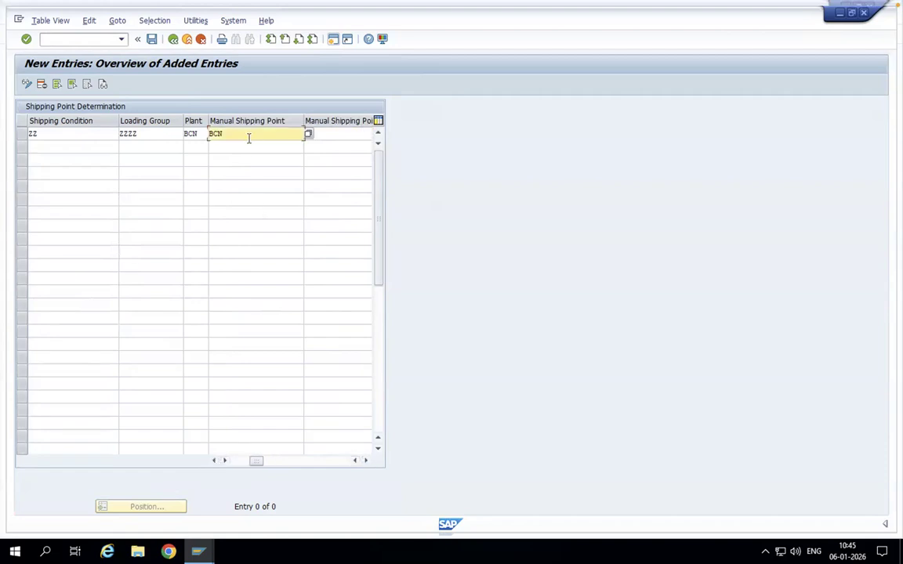
{"action": "key", "text": "BackSpace"}
{"action": "key", "text": "BackSpace"}
{"action": "key", "text": "Tab"}
{"action": "left_click", "coordinate": [214, 461]}
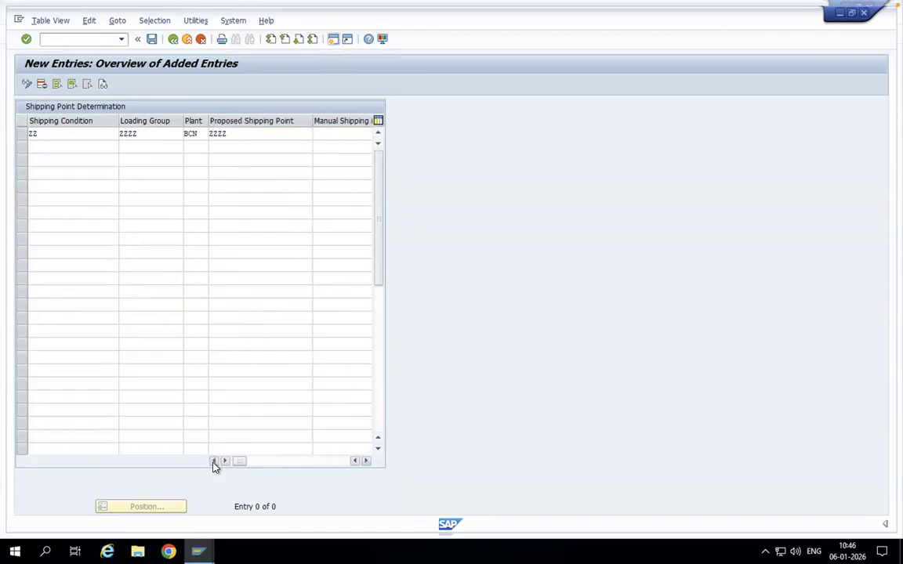
- Set the first manual shipping point of the new entry to BCN and save the shipping point determination
{"action": "left_click", "coordinate": [332, 134]}
{"action": "left_click", "coordinate": [329, 128]}
{"action": "key", "text": "Return"}
{"action": "left_click", "coordinate": [152, 38]}
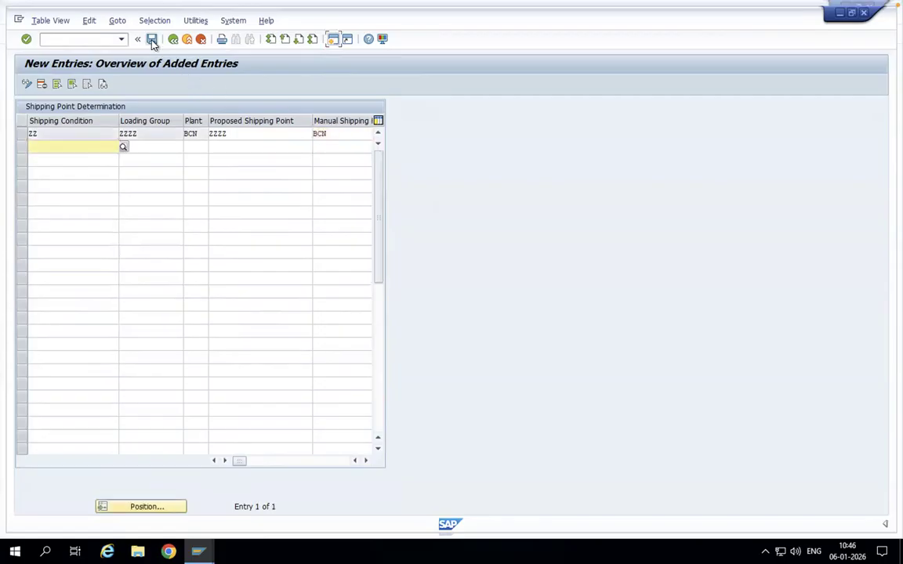
{"action": "left_click", "coordinate": [189, 218]}
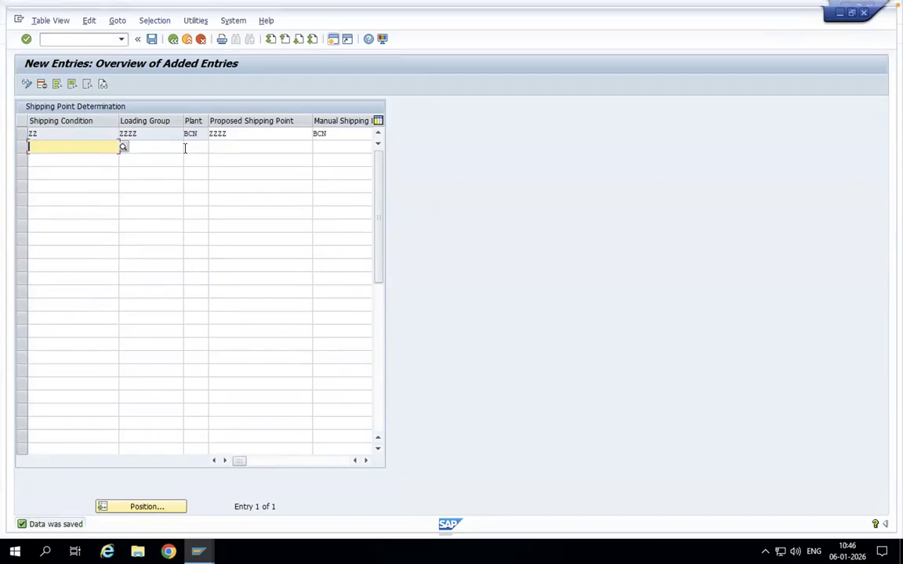
- Leave the shipping point determination table and the IMG, returning to the Customizing: Execute Project screen
{"action": "left_click", "coordinate": [173, 39]}
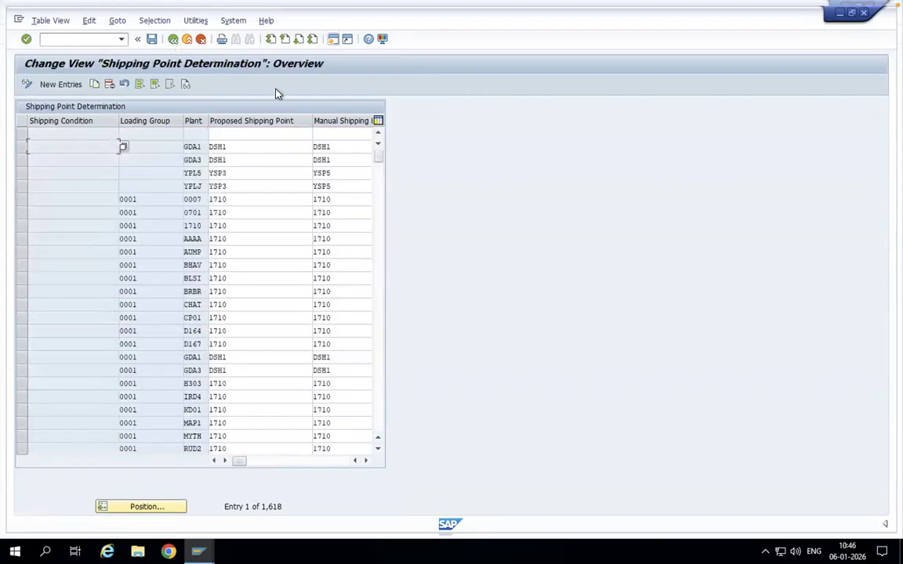
{"action": "left_click", "coordinate": [173, 39]}
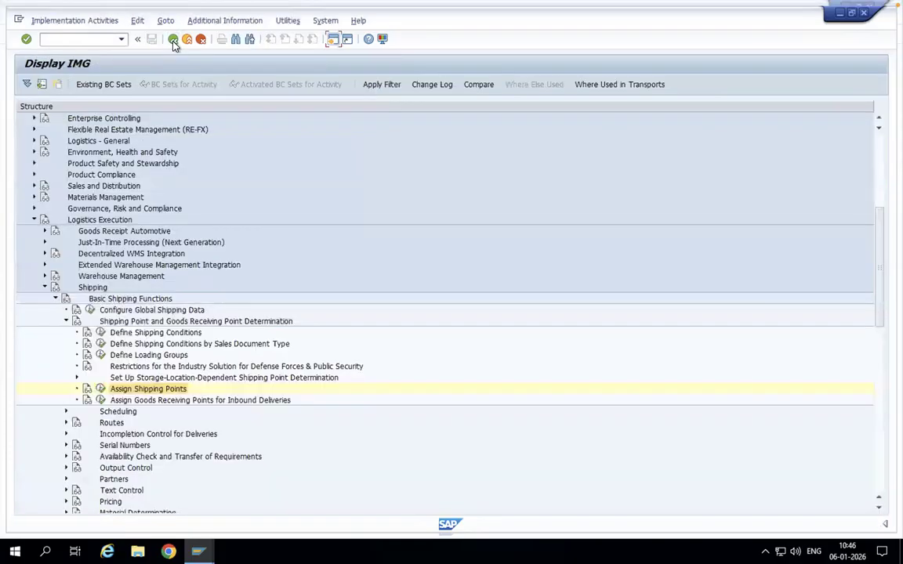
{"action": "left_click", "coordinate": [173, 39]}
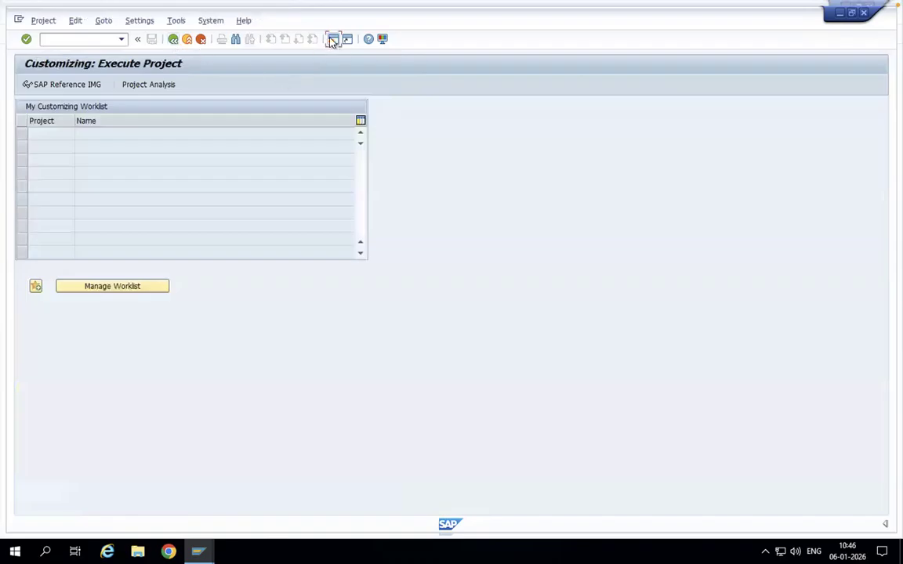
- Open a new session, start transaction MM03 and call up material TMS-1 for display
{"action": "left_click", "coordinate": [332, 40]}
{"action": "left_click", "coordinate": [85, 34]}
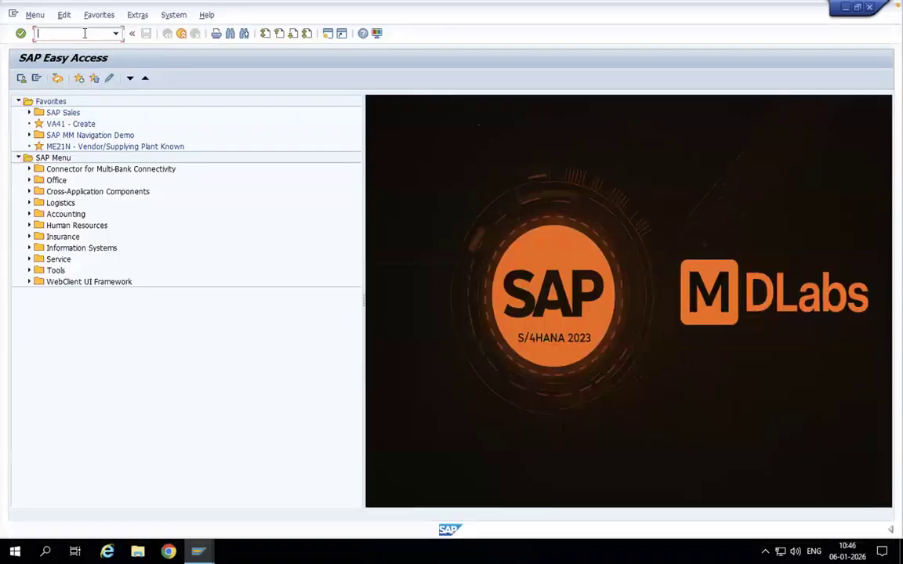
{"action": "type", "text": "mm03"}
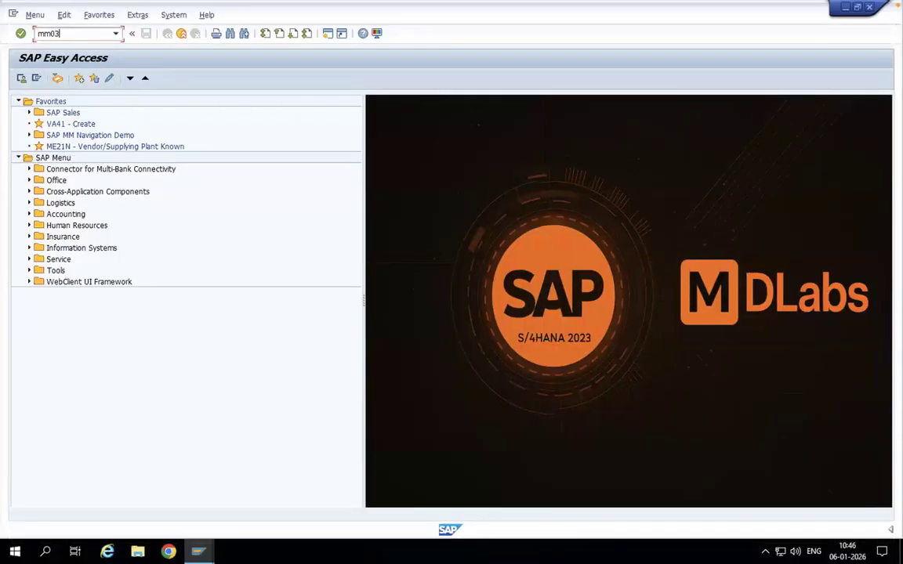
{"action": "key", "text": "Return"}
{"action": "left_click", "coordinate": [112, 115]}
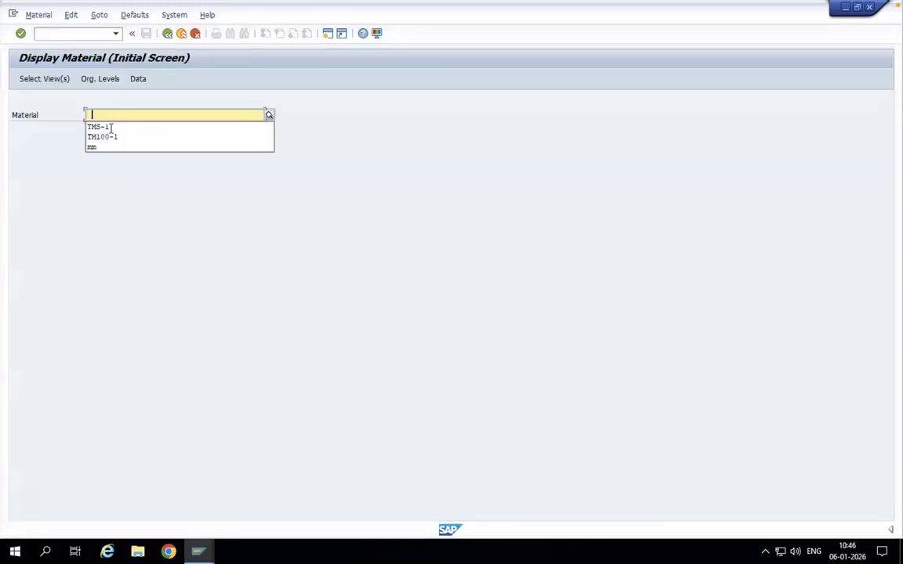
{"action": "left_click", "coordinate": [109, 128]}
{"action": "key", "text": "Return"}
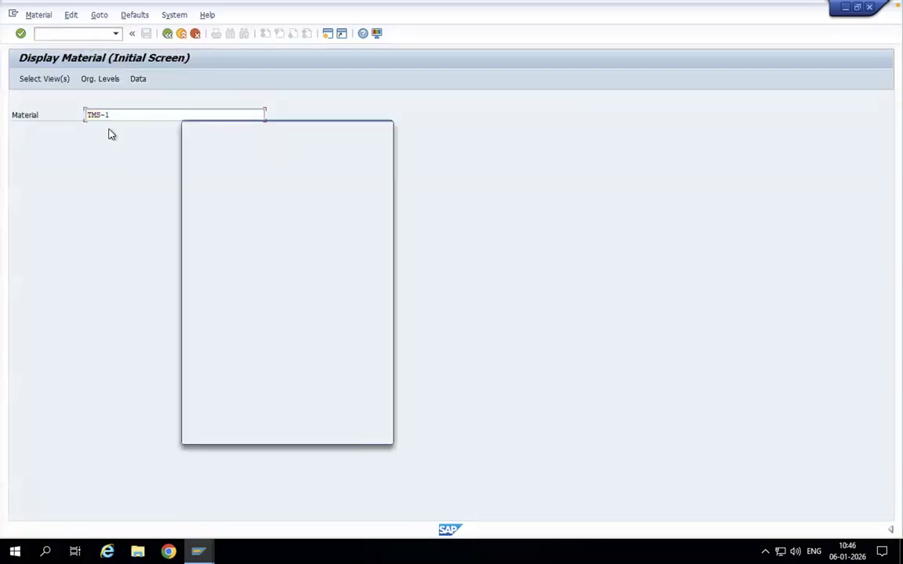
- Select the Sales Org. Data 1, Sales Org. Data 2 and Sales: General/Plant Data views for material TMS-1
{"action": "left_click", "coordinate": [192, 189]}
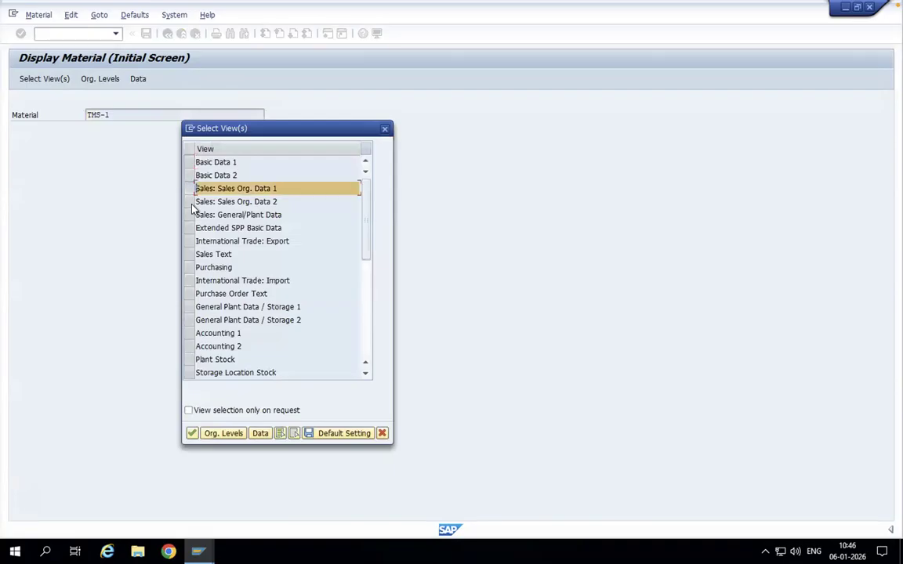
{"action": "left_click", "coordinate": [194, 201]}
{"action": "left_click", "coordinate": [192, 214]}
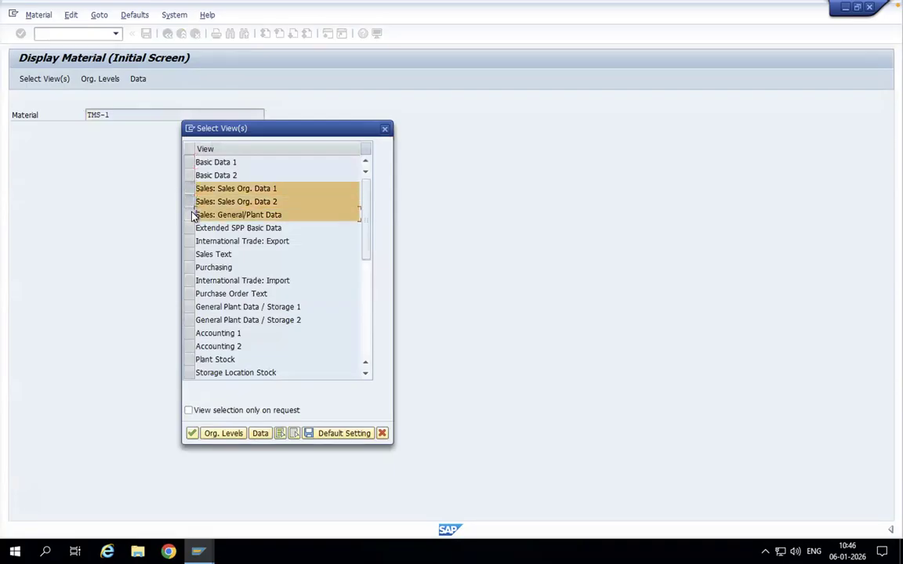
{"action": "key", "text": "Return"}
- Display the material for plant BLSI, sales organization BLCC and distribution channel B9
{"action": "key", "text": "space"}
{"action": "left_click", "coordinate": [225, 161]}
{"action": "left_click", "coordinate": [225, 160]}
{"action": "key", "text": "space"}
{"action": "left_click", "coordinate": [225, 175]}
{"action": "key", "text": "space"}
{"action": "left_click", "coordinate": [217, 187]}
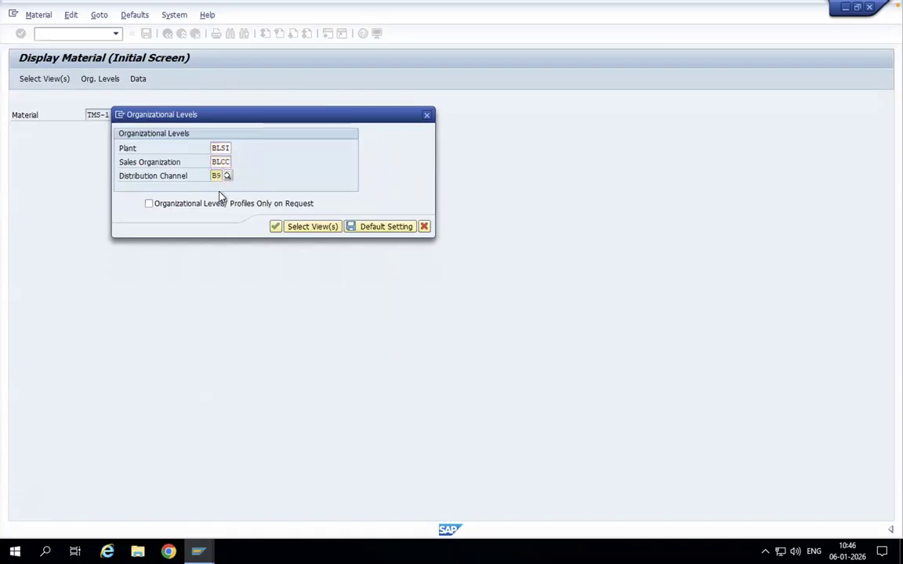
{"action": "key", "text": "Return"}
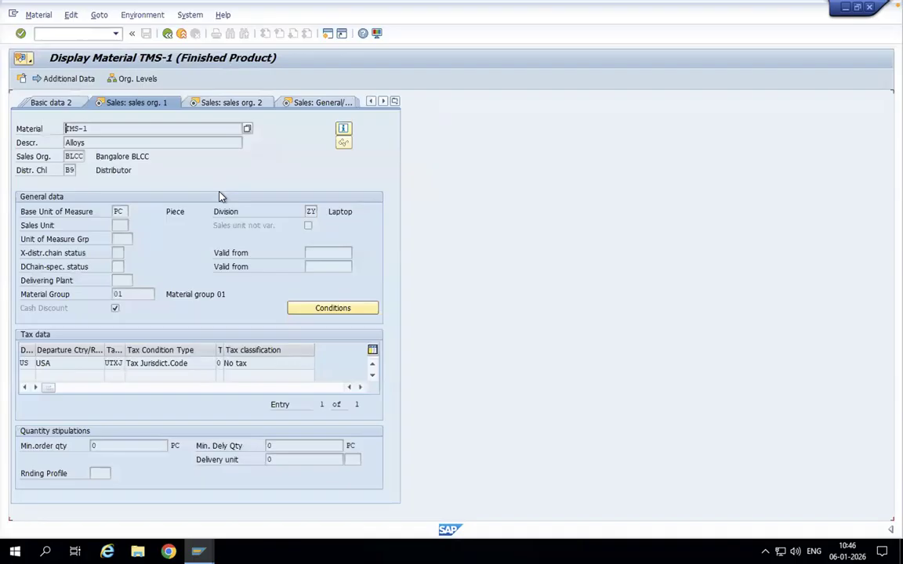
- Examine the loading group and its possible values in the Sales: General/Plant view of TMS-1, then leave the material display
{"action": "key", "text": "Return"}
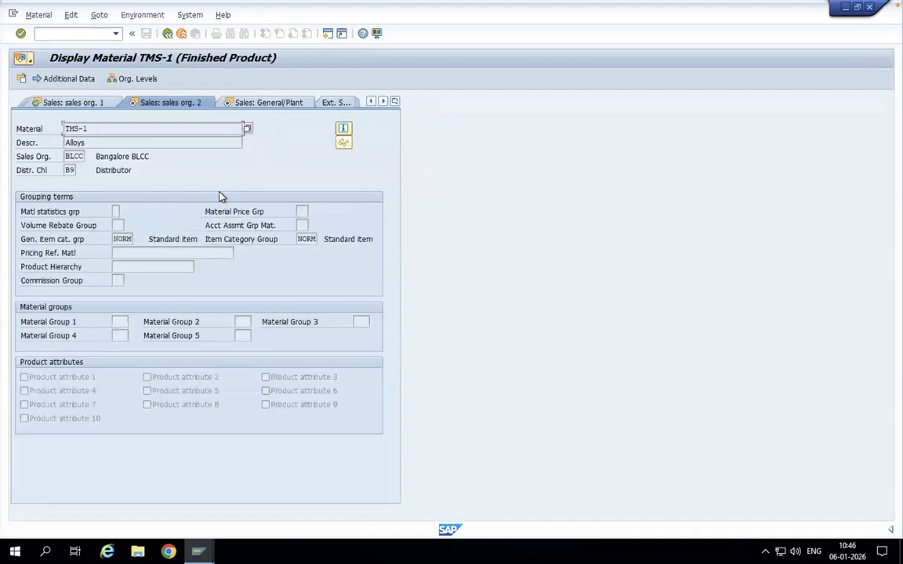
{"action": "key", "text": "Return"}
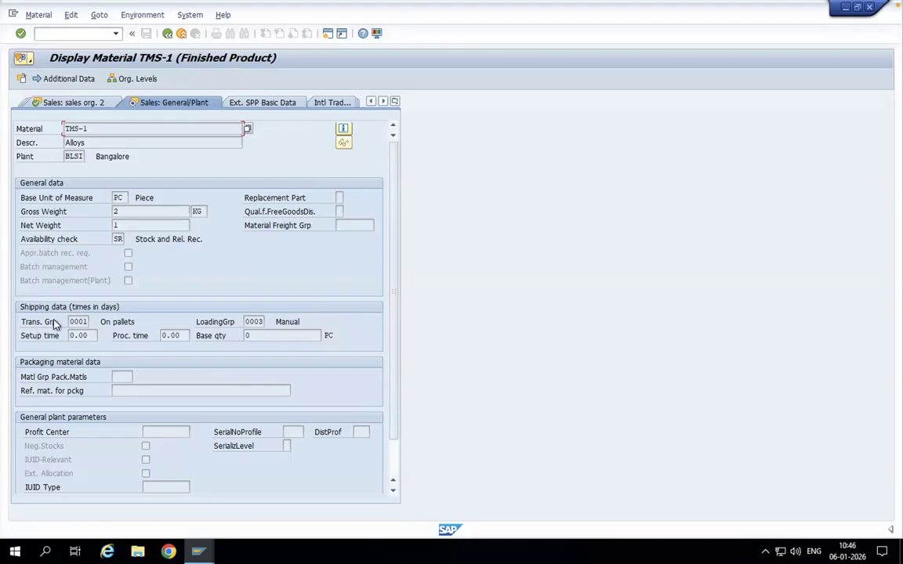
{"action": "left_click", "coordinate": [249, 322]}
{"action": "left_click", "coordinate": [270, 322]}
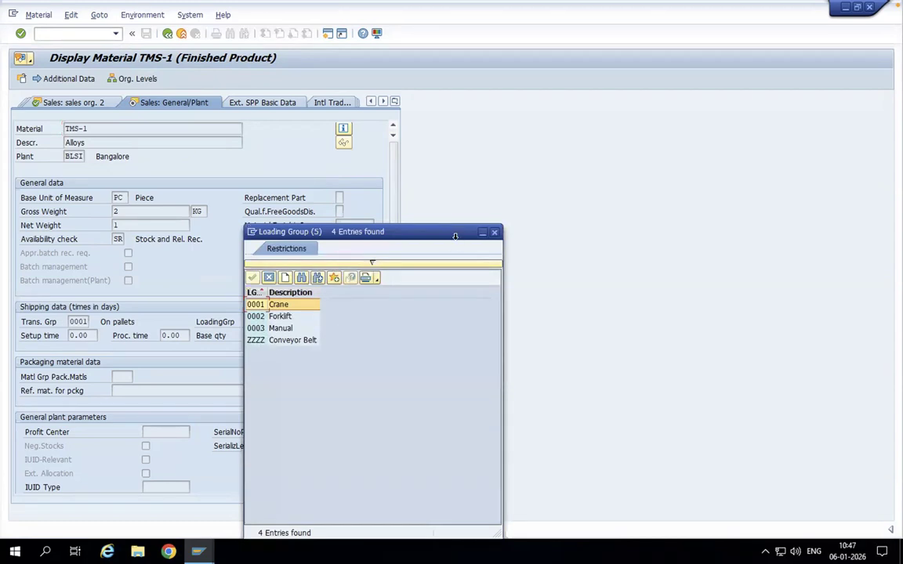
{"action": "left_click", "coordinate": [494, 233]}
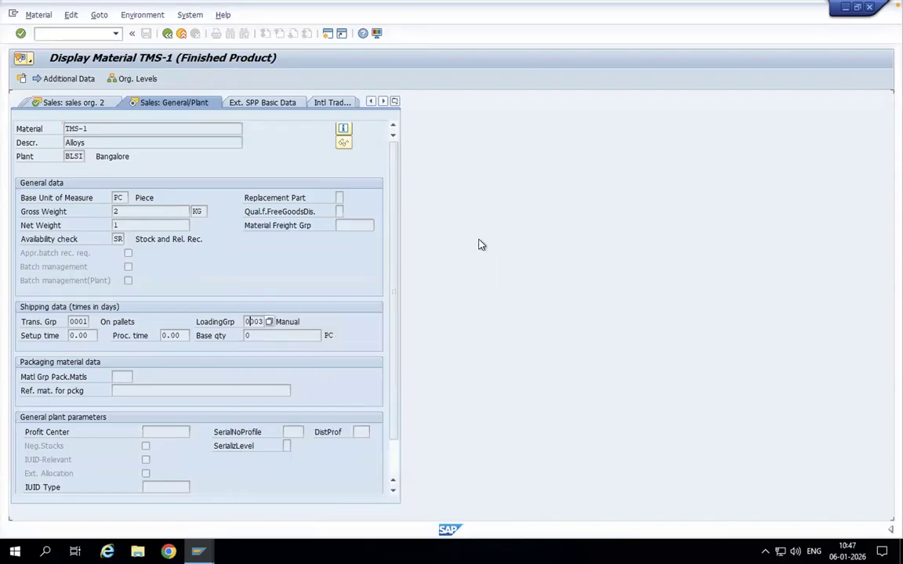
{"action": "left_click", "coordinate": [166, 34]}
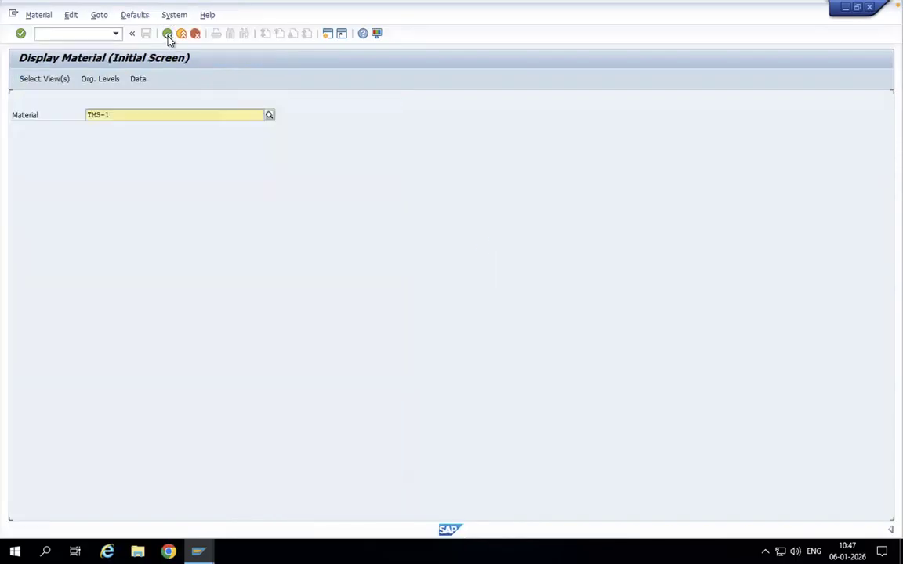
{"action": "left_click", "coordinate": [167, 34]}
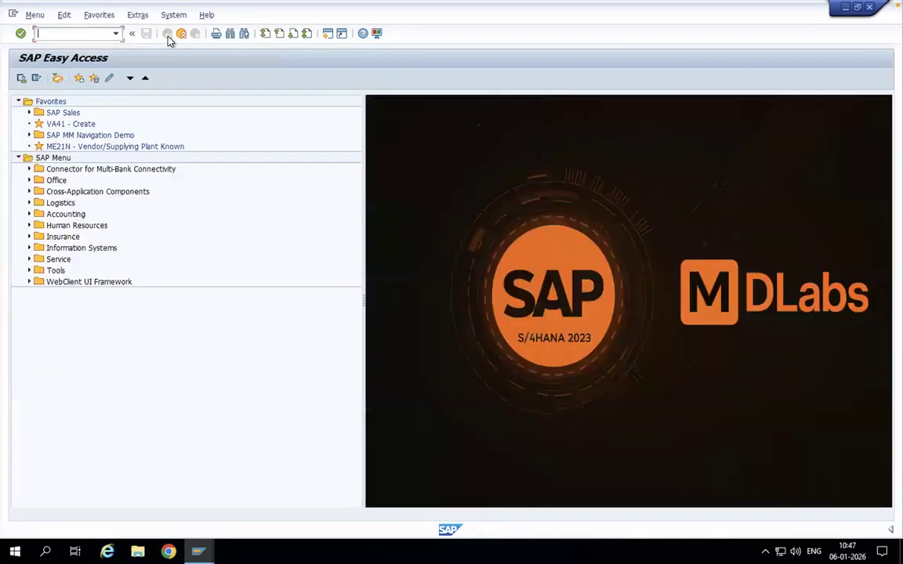